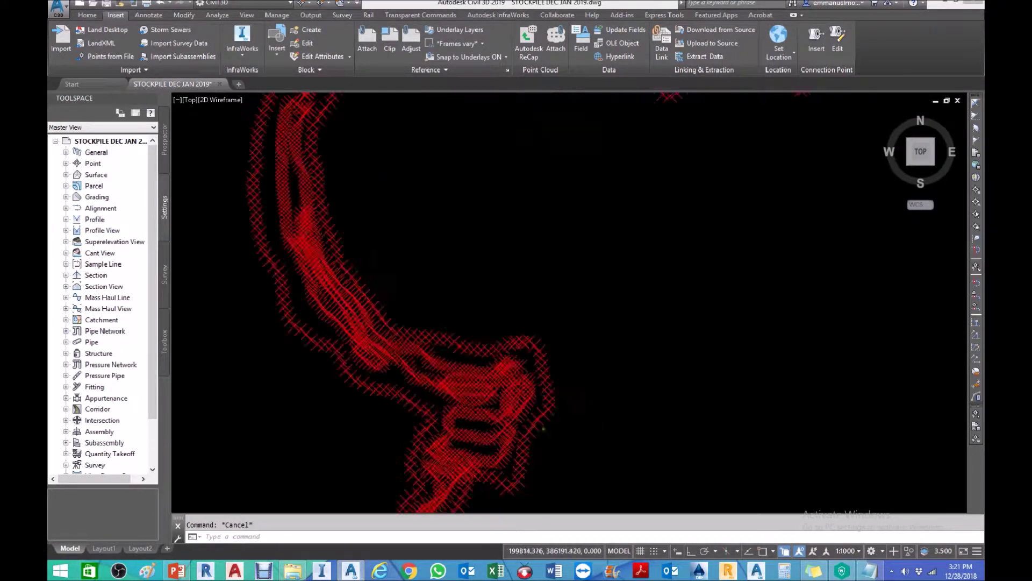
{"action": "scroll", "coordinate": [565, 416], "scroll_direction": "up", "scroll_amount": 2}
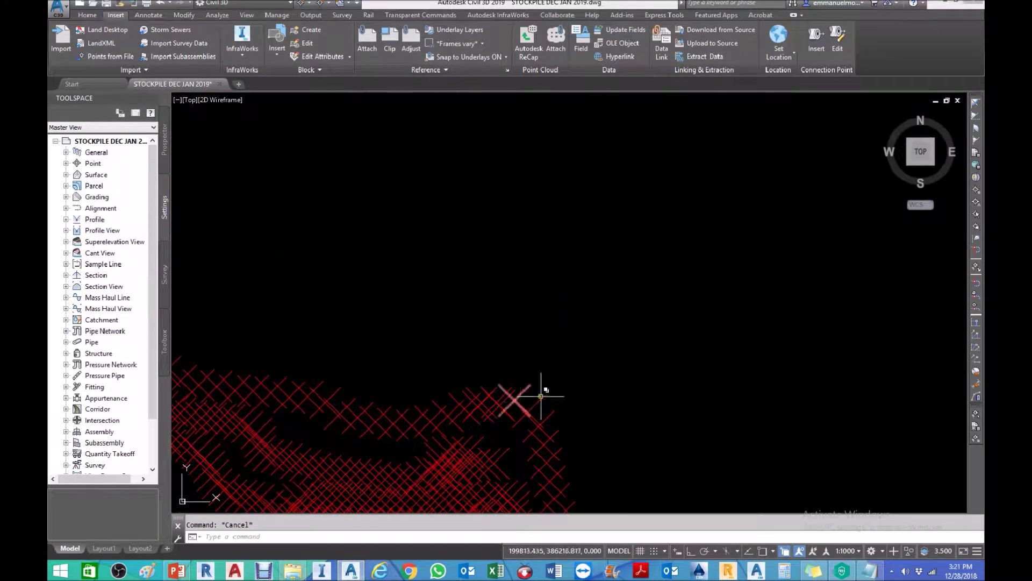
Zoom to the stockpile's hatch bend and select a survey point at its corner
{"action": "middle_click_drag", "start_coordinate": [535, 396], "coordinate": [659, 397]}
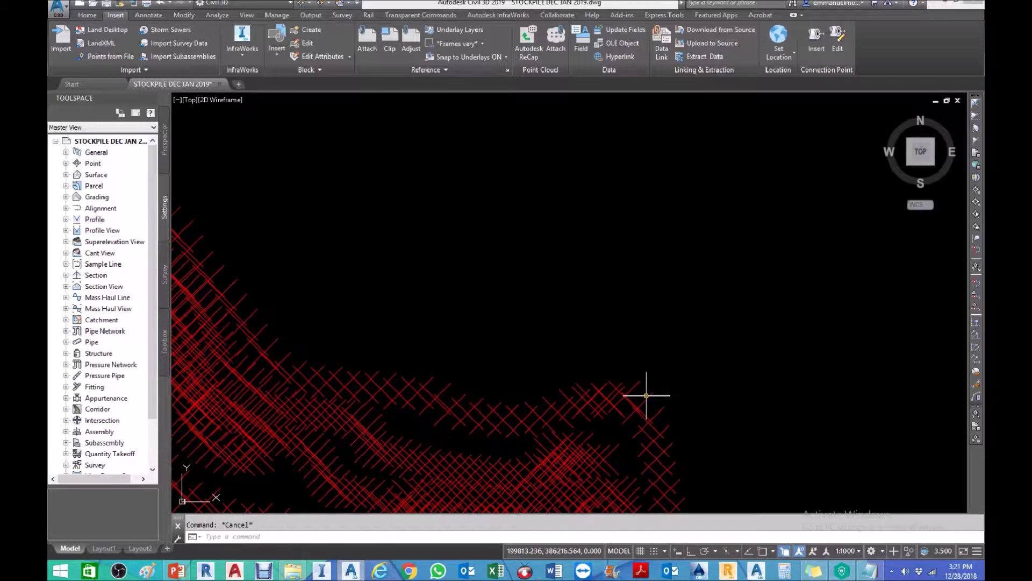
{"action": "left_click", "coordinate": [639, 405]}
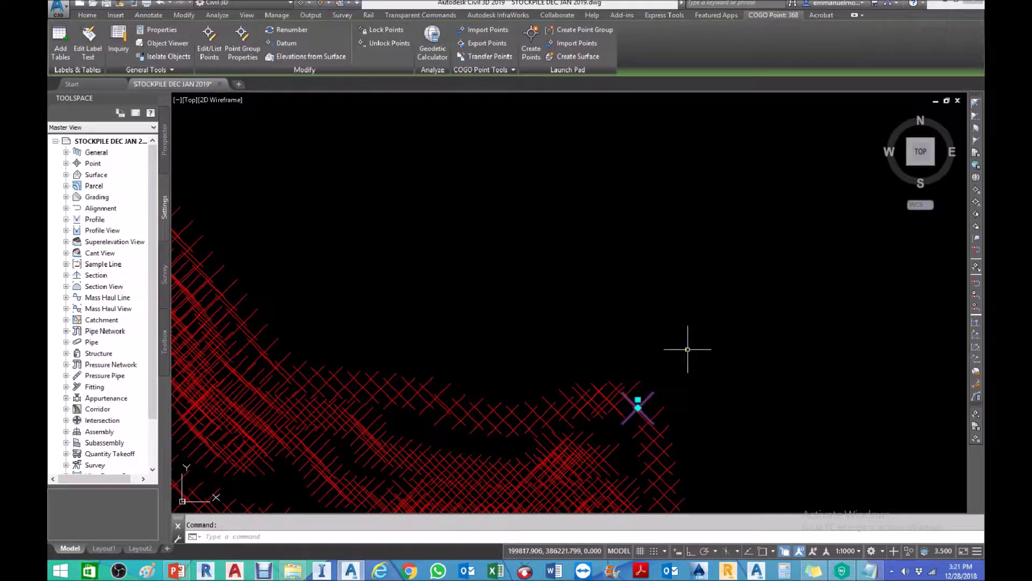
{"action": "scroll", "coordinate": [688, 349], "scroll_direction": "down", "scroll_amount": 6}
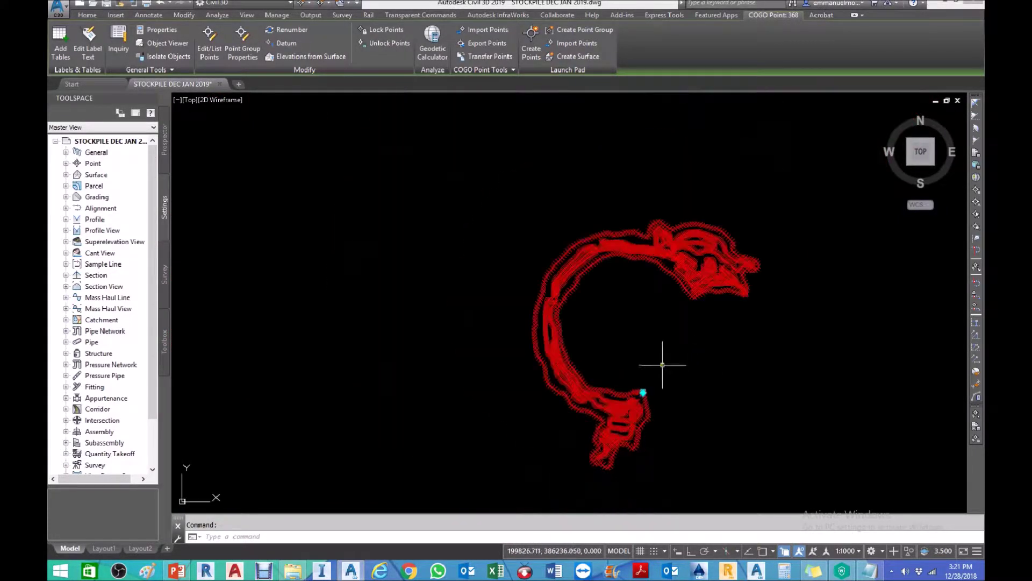
{"action": "scroll", "coordinate": [721, 276], "scroll_direction": "up", "scroll_amount": 6}
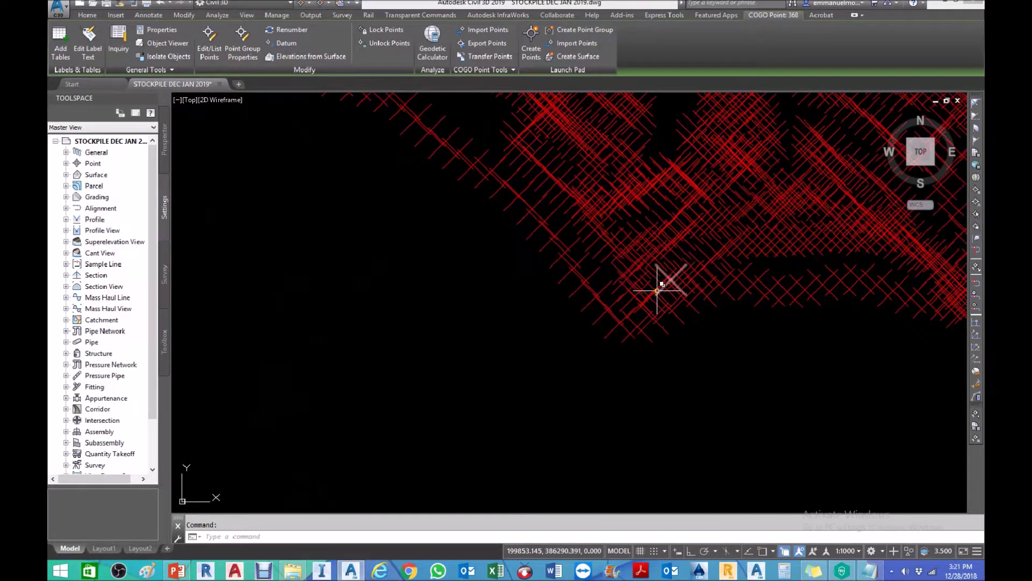
{"action": "scroll", "coordinate": [656, 293], "scroll_direction": "down", "scroll_amount": 5}
{"action": "scroll", "coordinate": [619, 371], "scroll_direction": "up", "scroll_amount": 4}
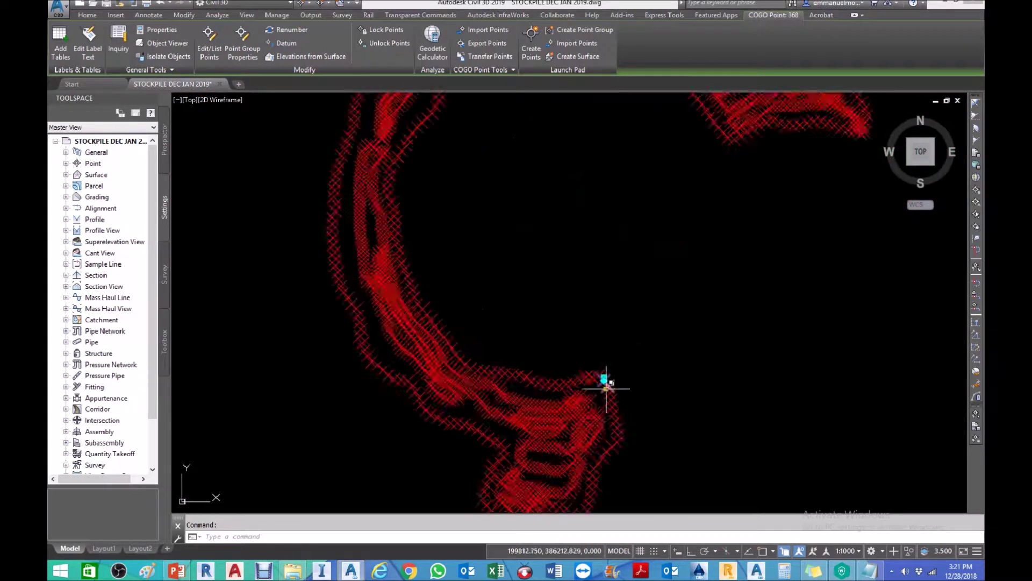
{"action": "scroll", "coordinate": [606, 388], "scroll_direction": "up", "scroll_amount": 5}
{"action": "scroll", "coordinate": [653, 377], "scroll_direction": "down", "scroll_amount": 4}
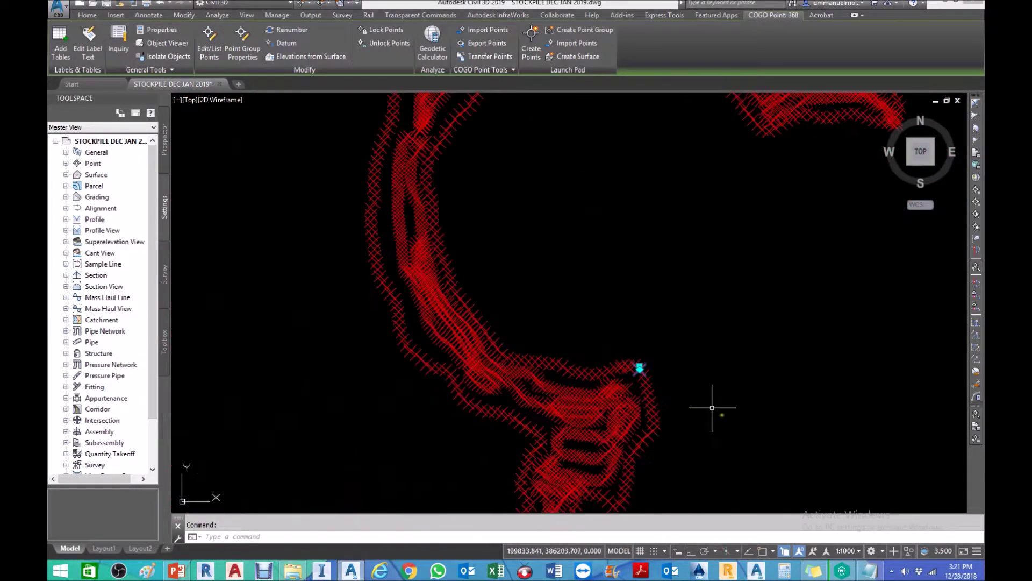
Set the drawing's annotation scale to 1:500
{"action": "left_click", "coordinate": [850, 550]}
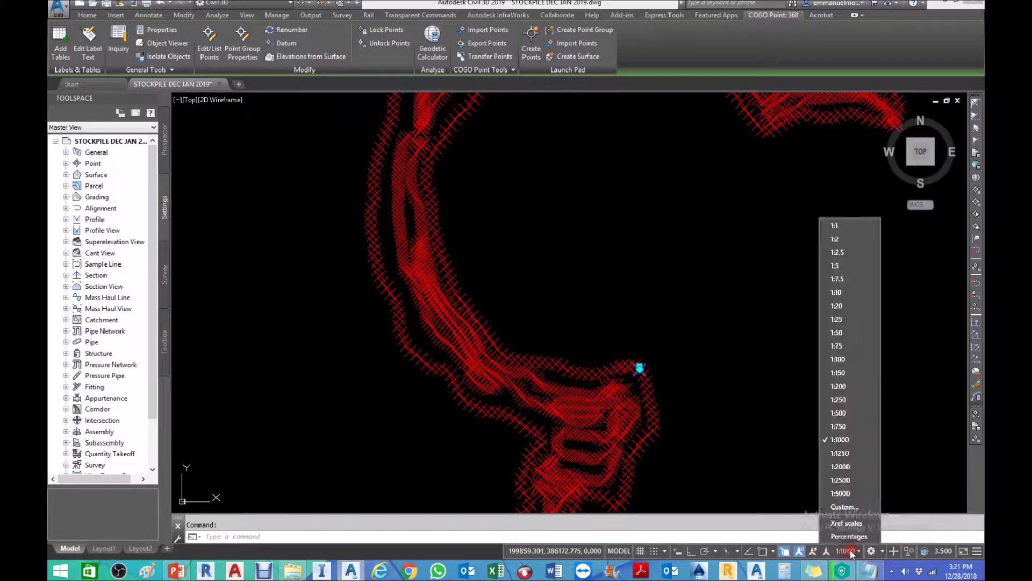
{"action": "left_click", "coordinate": [857, 414]}
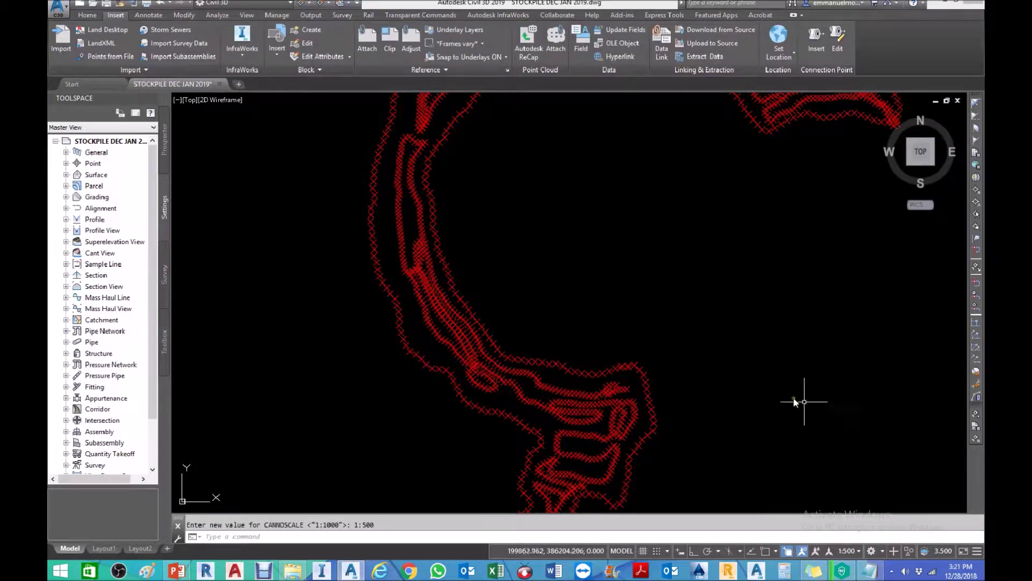
{"action": "scroll", "coordinate": [714, 373], "scroll_direction": "down", "scroll_amount": 2}
{"action": "scroll", "coordinate": [749, 275], "scroll_direction": "down", "scroll_amount": 3}
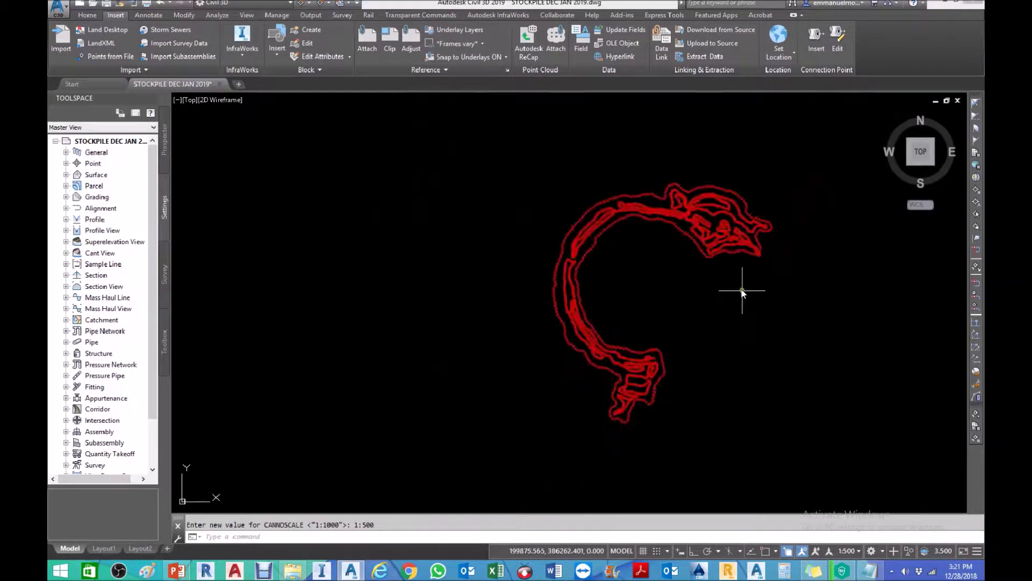
{"action": "scroll", "coordinate": [720, 304], "scroll_direction": "up", "scroll_amount": 2}
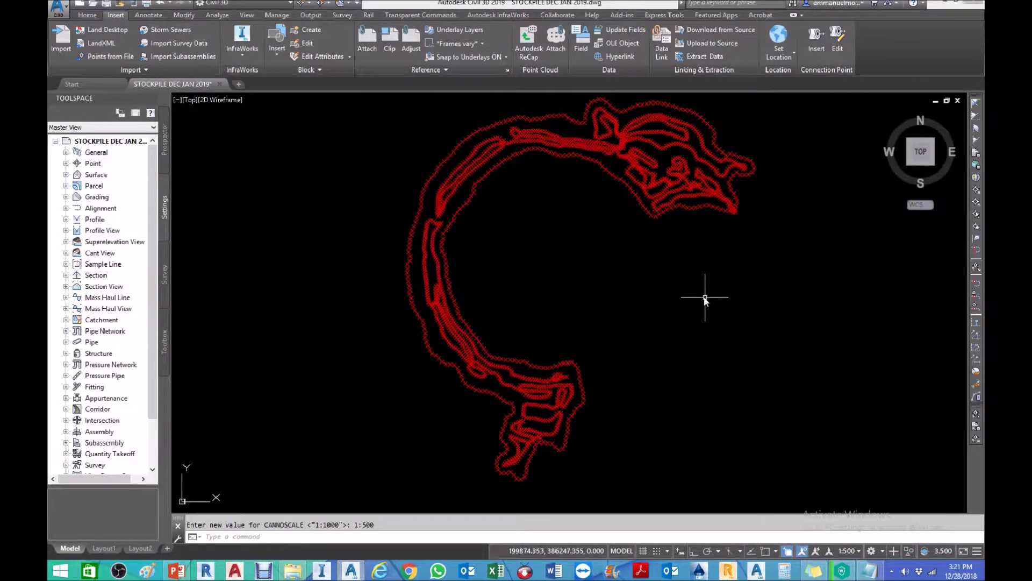
{"action": "key", "text": "Escape"}
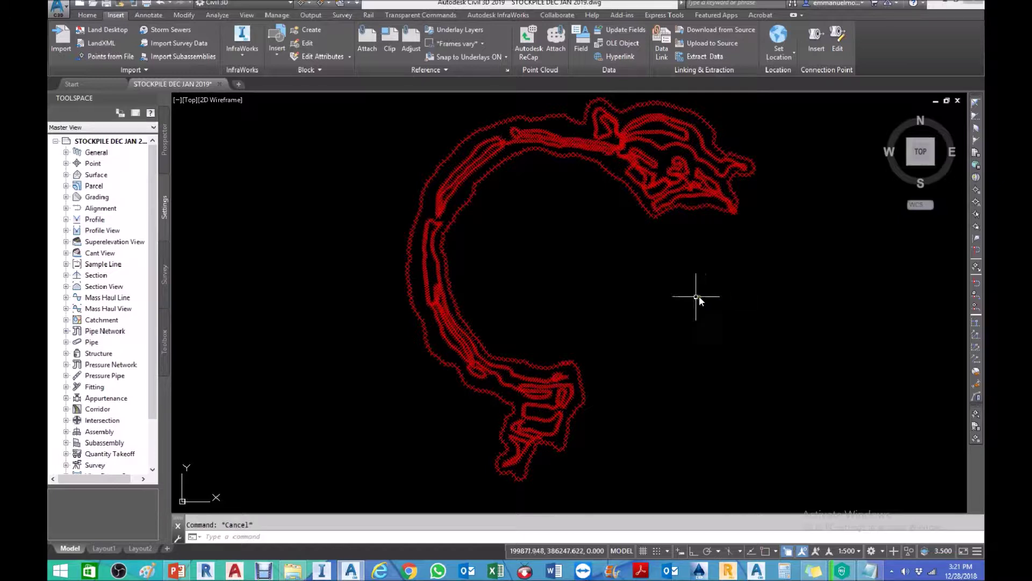
Select COGO survey point 117
{"action": "scroll", "coordinate": [669, 202], "scroll_direction": "up", "scroll_amount": 4}
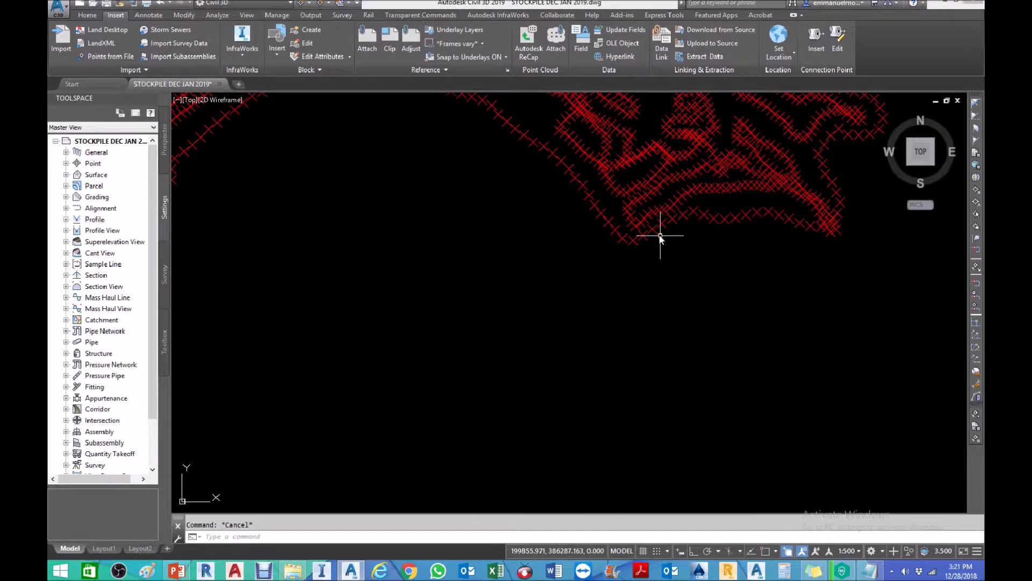
{"action": "scroll", "coordinate": [660, 237], "scroll_direction": "up", "scroll_amount": 2}
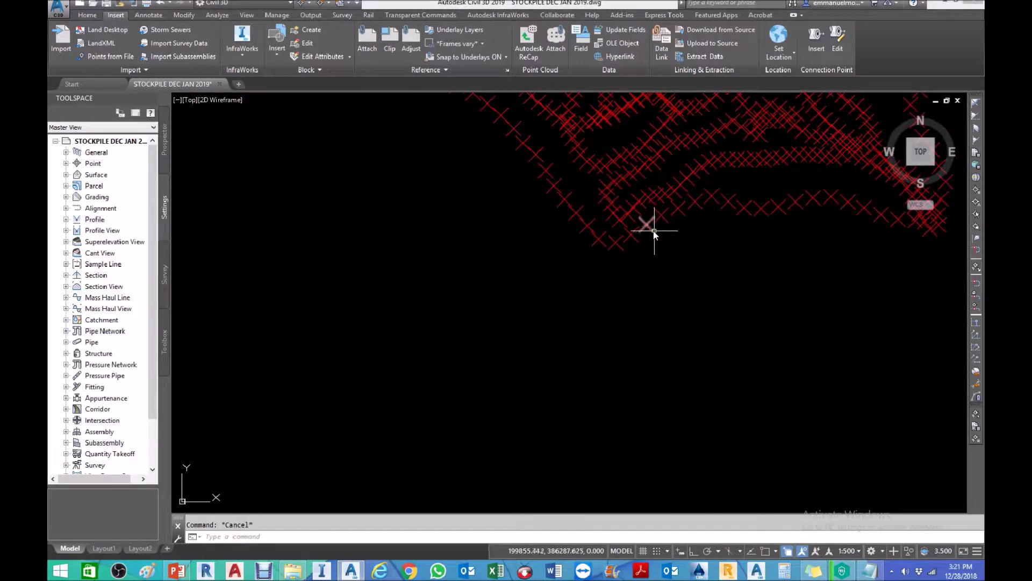
{"action": "left_click", "coordinate": [653, 230]}
{"action": "scroll", "coordinate": [668, 276], "scroll_direction": "down", "scroll_amount": 4}
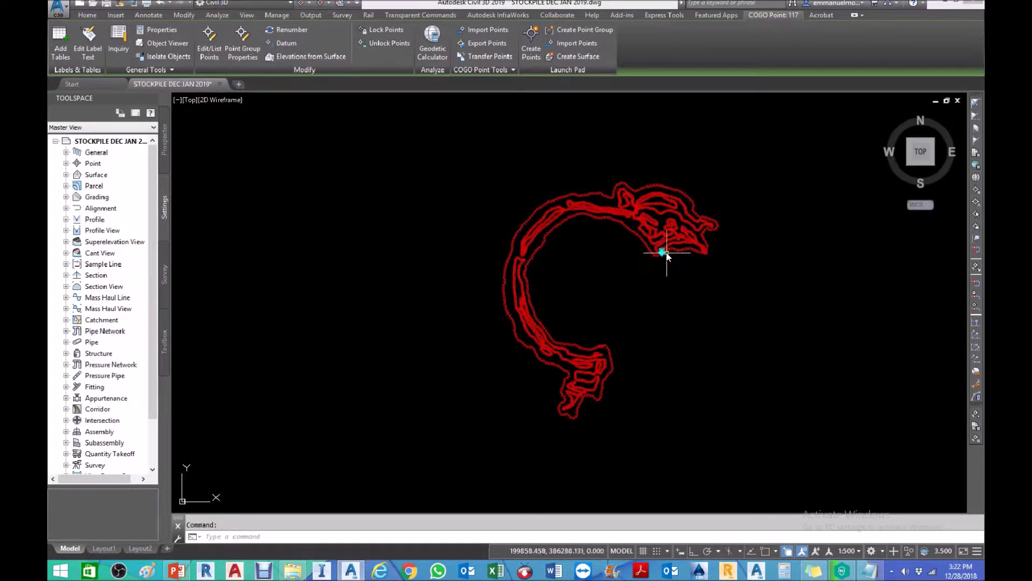
{"action": "scroll", "coordinate": [666, 252], "scroll_direction": "up", "scroll_amount": 4}
{"action": "scroll", "coordinate": [541, 311], "scroll_direction": "down", "scroll_amount": 1}
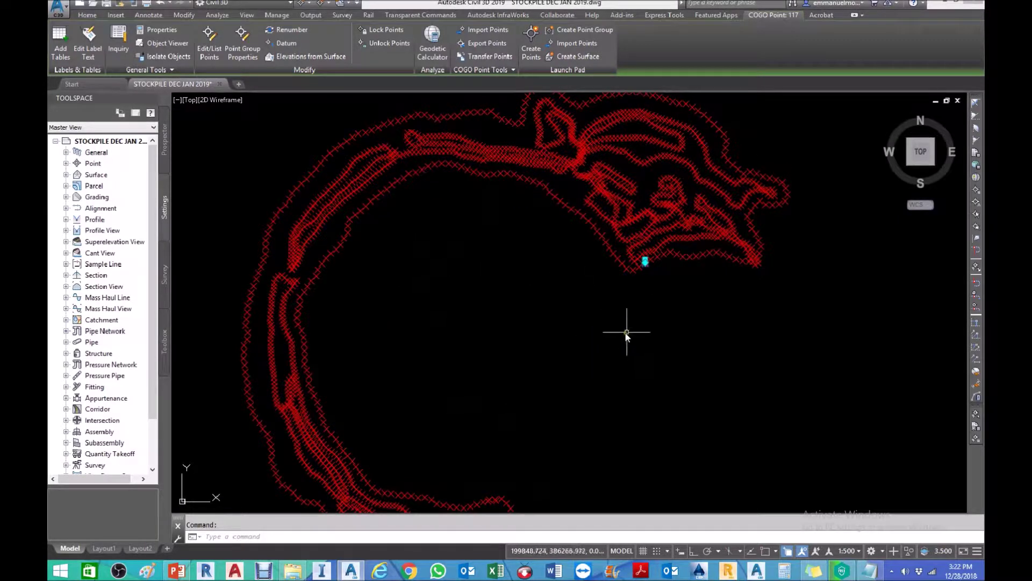
{"action": "scroll", "coordinate": [627, 333], "scroll_direction": "down", "scroll_amount": 2}
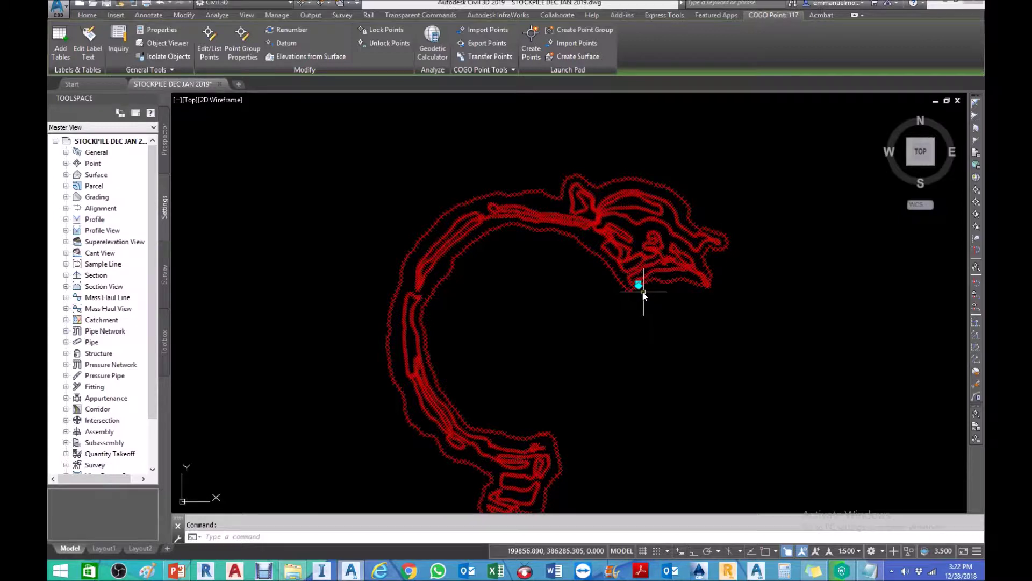
{"action": "middle_click_drag", "start_coordinate": [644, 292], "coordinate": [618, 281]}
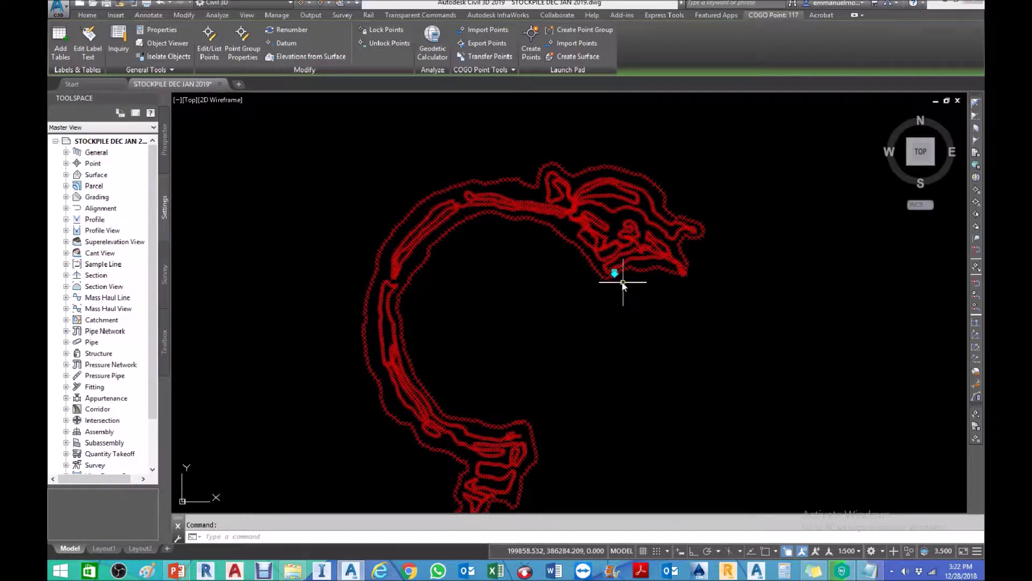
Set the _All Points group's point label style to Elevation and Description and apply it
{"action": "left_click", "coordinate": [237, 34]}
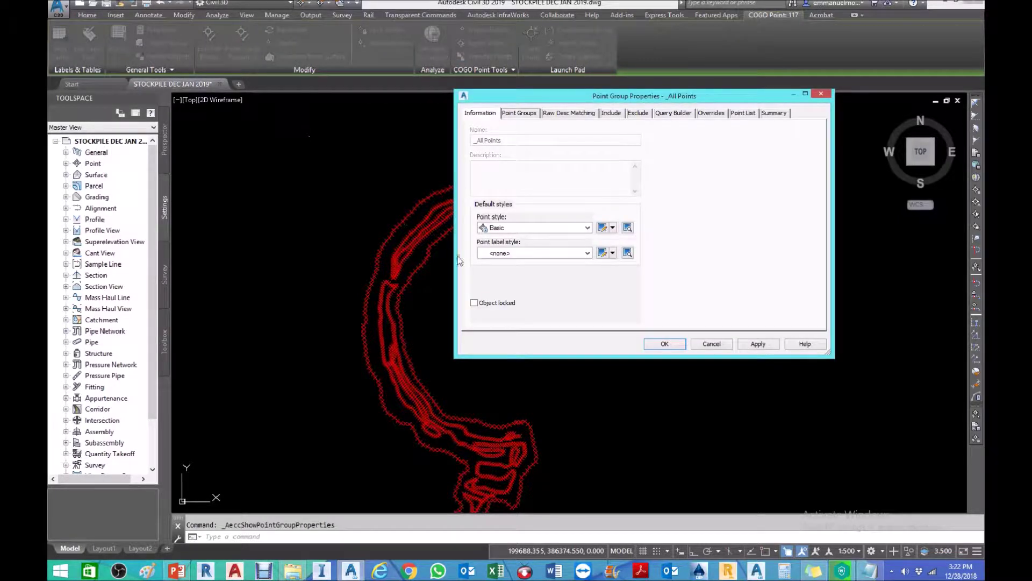
{"action": "left_click", "coordinate": [535, 252]}
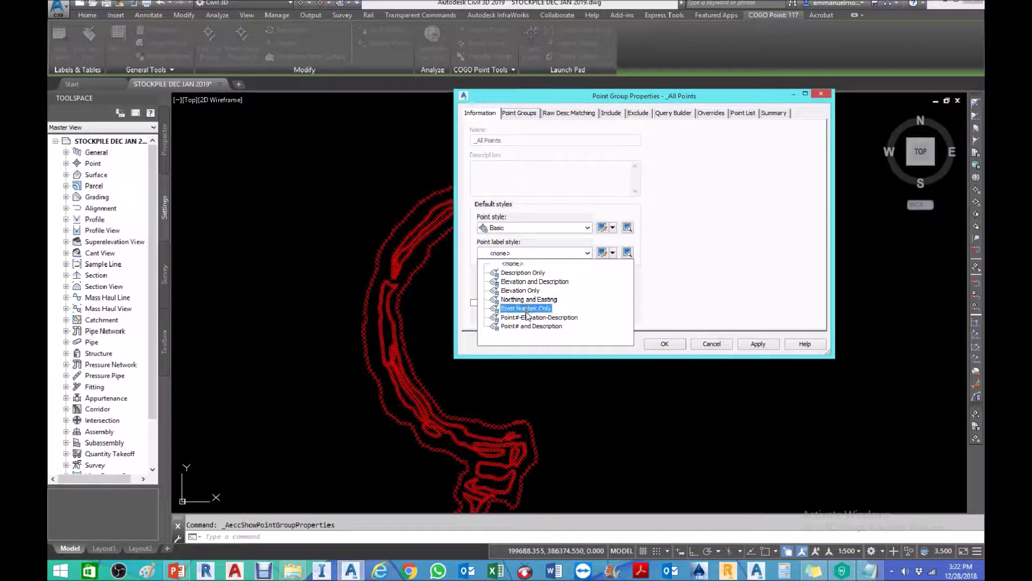
{"action": "left_click", "coordinate": [535, 281]}
{"action": "left_click", "coordinate": [773, 343]}
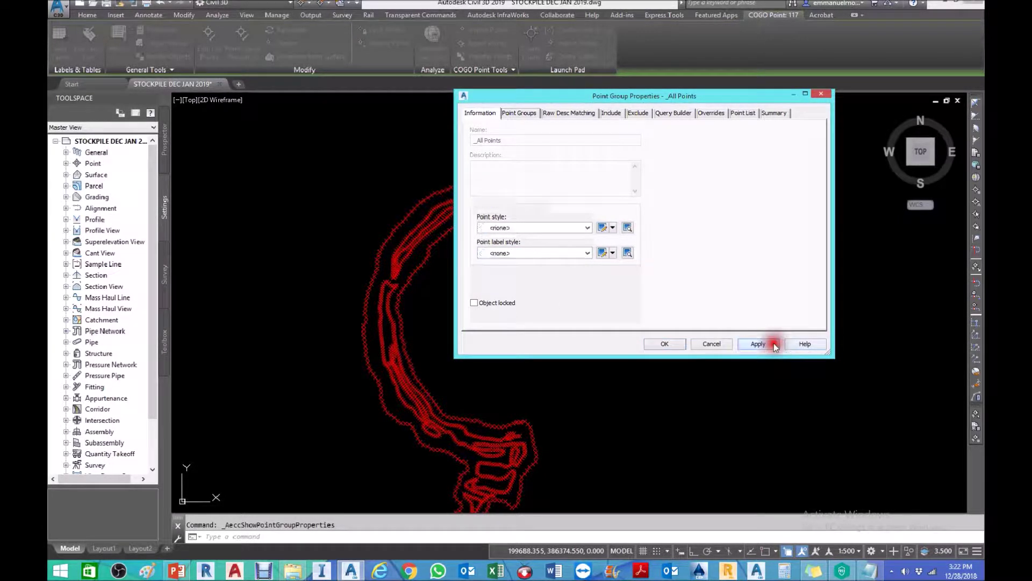
{"action": "left_click", "coordinate": [667, 343]}
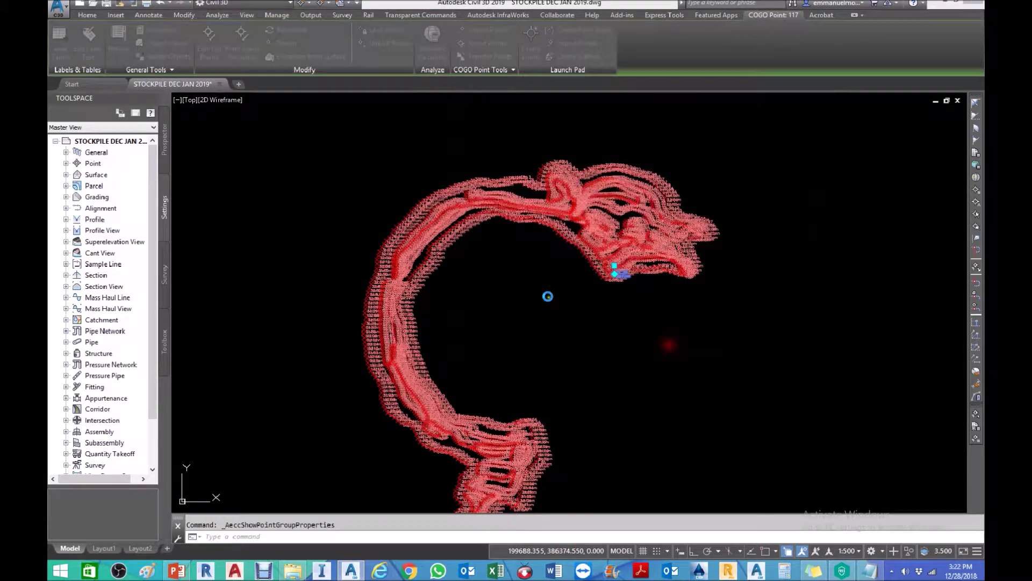
Switch the annotation scale to 1:200 and bring the labelled stockpile points into view
{"action": "scroll", "coordinate": [617, 292], "scroll_direction": "up", "scroll_amount": 5}
{"action": "scroll", "coordinate": [801, 505], "scroll_direction": "down", "scroll_amount": 2}
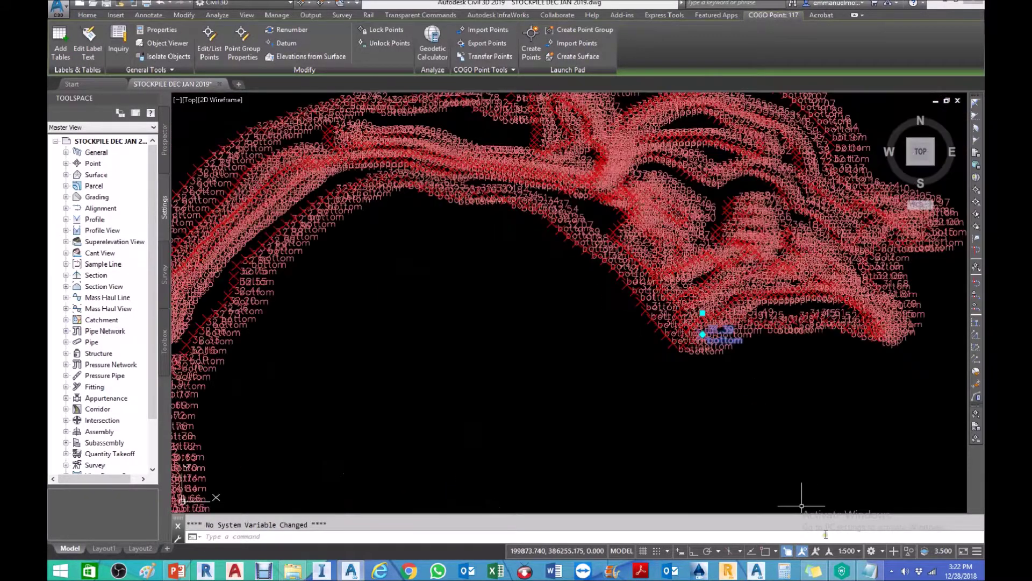
{"action": "left_click", "coordinate": [849, 552]}
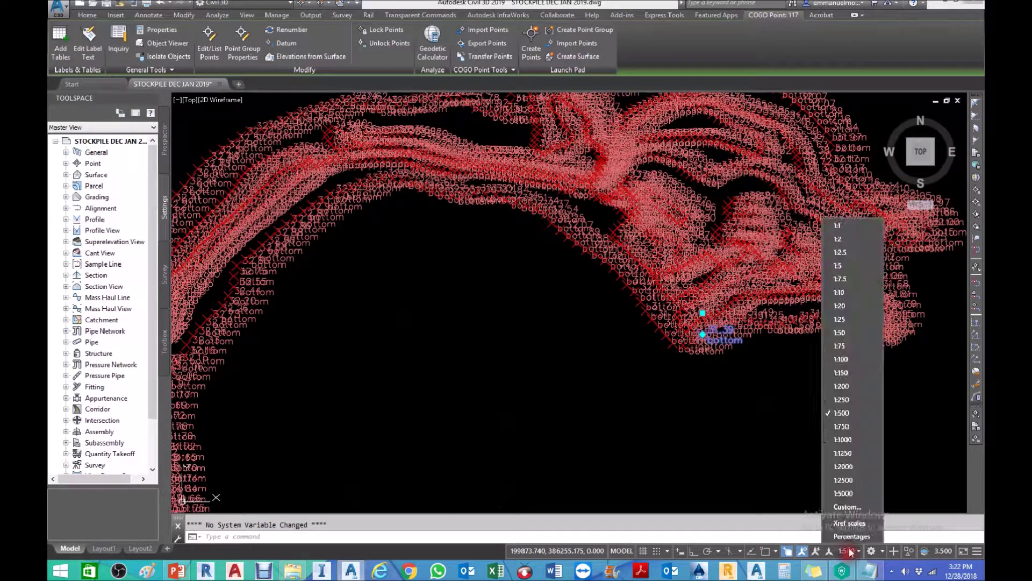
{"action": "left_click", "coordinate": [859, 385]}
{"action": "scroll", "coordinate": [679, 350], "scroll_direction": "up", "scroll_amount": 6}
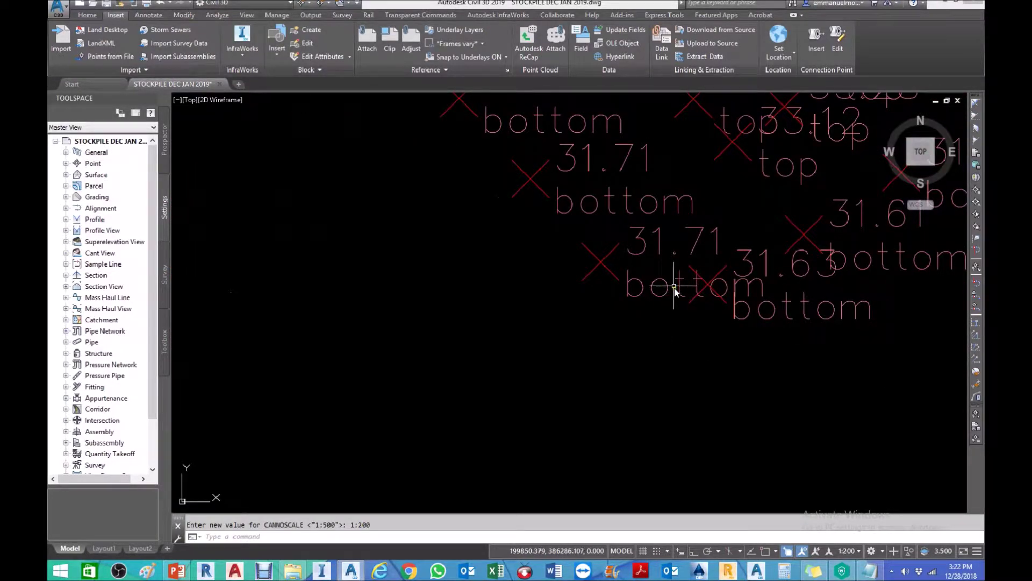
{"action": "middle_click_drag", "start_coordinate": [664, 258], "coordinate": [628, 287]}
{"action": "scroll", "coordinate": [628, 287], "scroll_direction": "down", "scroll_amount": 10}
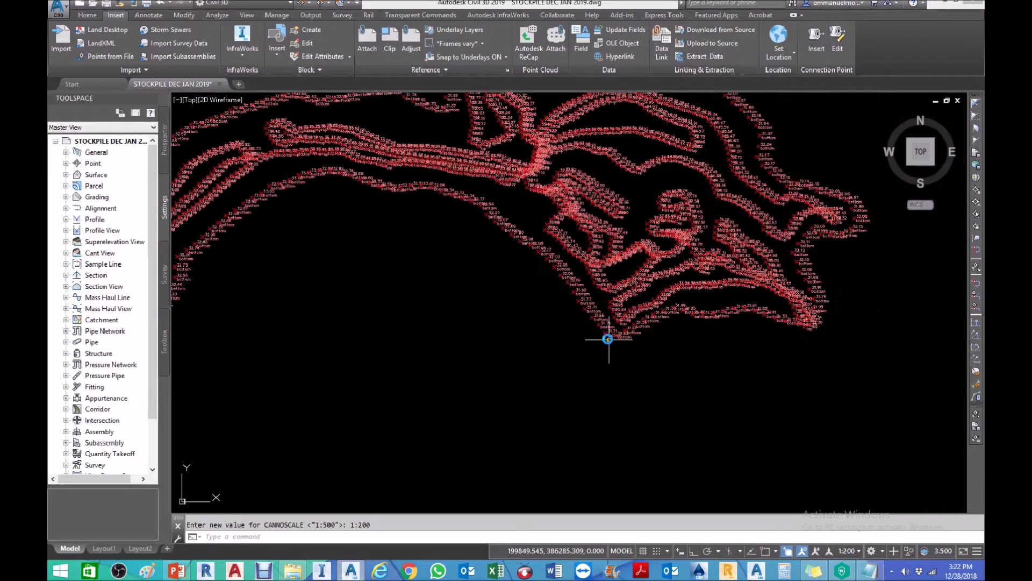
{"action": "scroll", "coordinate": [547, 398], "scroll_direction": "up", "scroll_amount": 5}
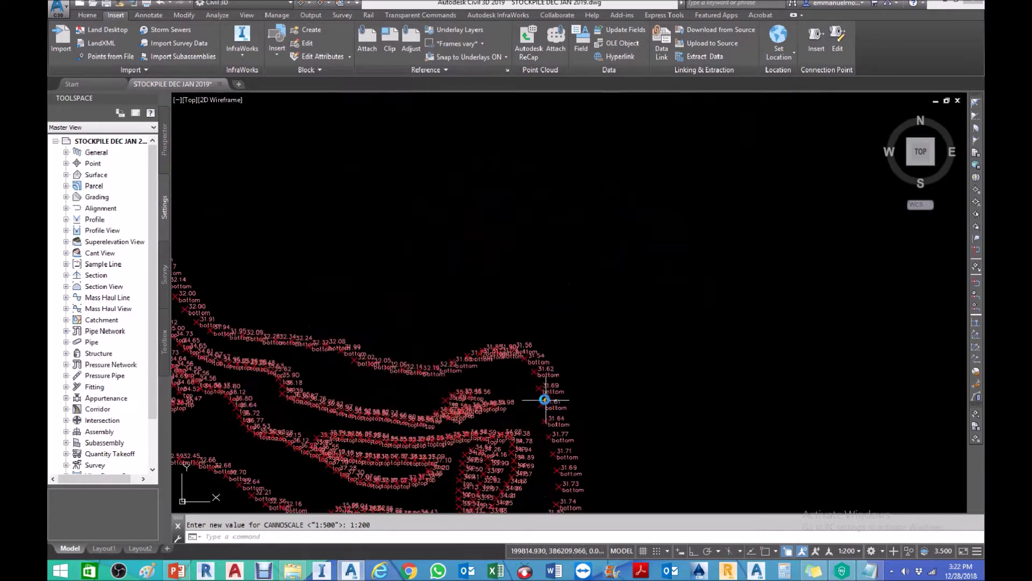
{"action": "scroll", "coordinate": [554, 410], "scroll_direction": "down", "scroll_amount": 5}
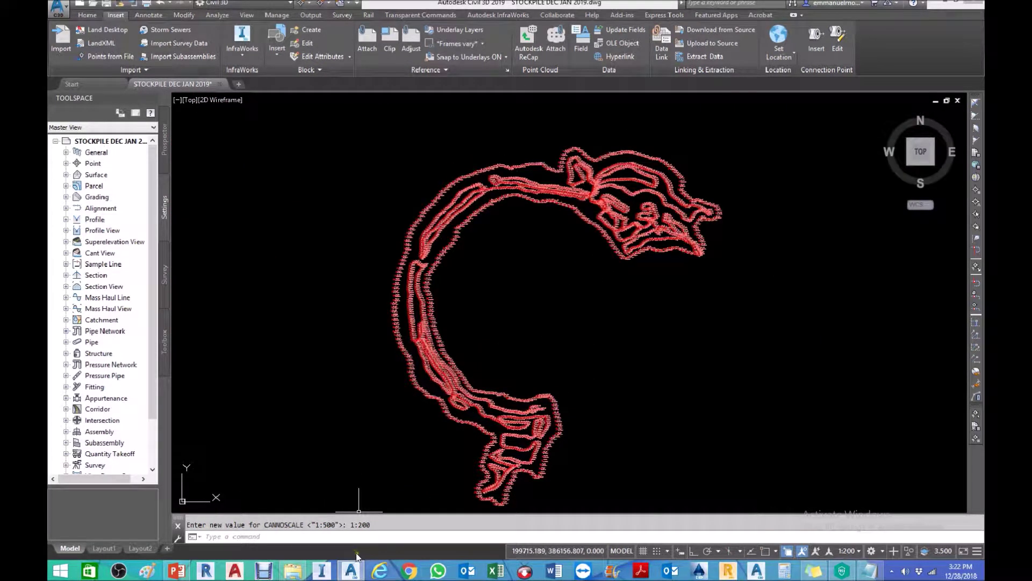
Pan across the stockpile to review the elevation and description point labels
{"action": "left_click", "coordinate": [264, 571]}
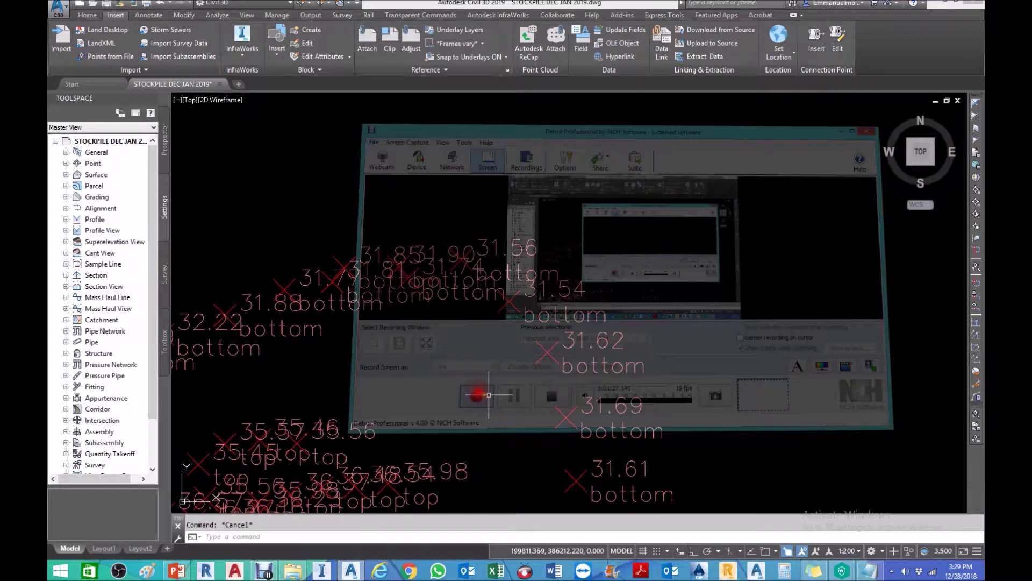
{"action": "scroll", "coordinate": [633, 341], "scroll_direction": "down", "scroll_amount": 3}
{"action": "mouse_move", "coordinate": [560, 346]}
{"action": "middle_mouse_down"}
{"action": "mouse_move", "coordinate": [546, 359]}
{"action": "mouse_move", "coordinate": [607, 357]}
{"action": "middle_mouse_up"}
{"action": "middle_click_drag", "start_coordinate": [428, 346], "coordinate": [525, 362]}
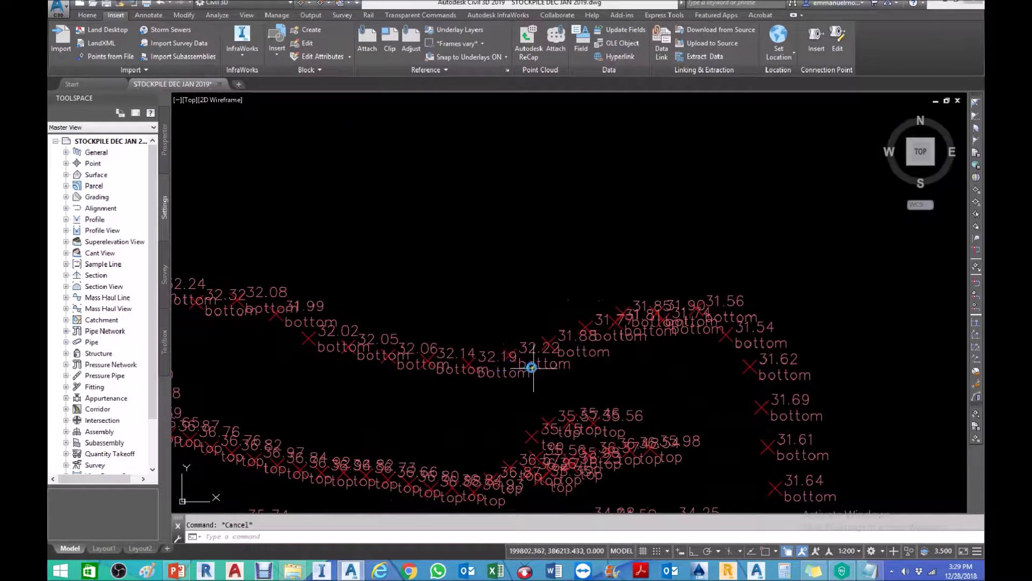
{"action": "scroll", "coordinate": [539, 367], "scroll_direction": "up", "scroll_amount": 2}
{"action": "scroll", "coordinate": [512, 362], "scroll_direction": "down", "scroll_amount": 3}
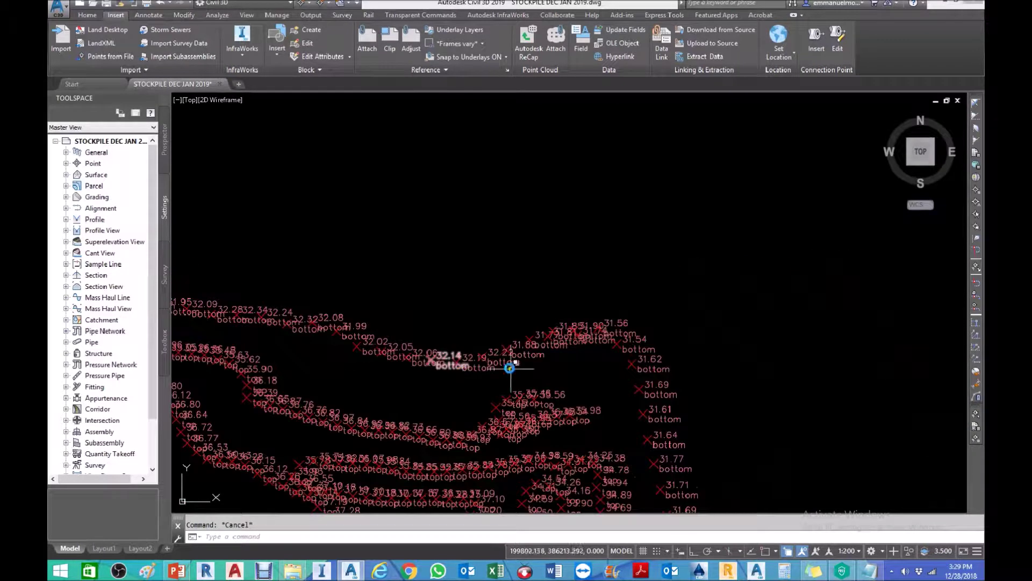
{"action": "scroll", "coordinate": [663, 382], "scroll_direction": "up", "scroll_amount": 2}
{"action": "scroll", "coordinate": [663, 382], "scroll_direction": "up", "scroll_amount": 3}
{"action": "middle_click_drag", "start_coordinate": [698, 403], "coordinate": [721, 339]}
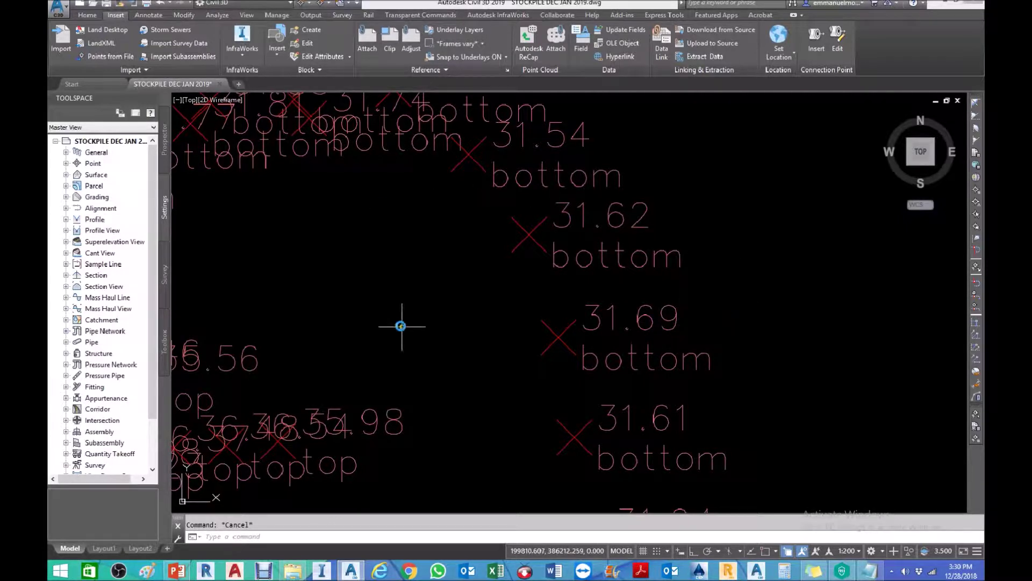
Zoom in on the 32.08 'bottom' point and select survey point 357
{"action": "scroll", "coordinate": [693, 324], "scroll_direction": "down", "scroll_amount": 1}
{"action": "scroll", "coordinate": [693, 324], "scroll_direction": "down", "scroll_amount": 1}
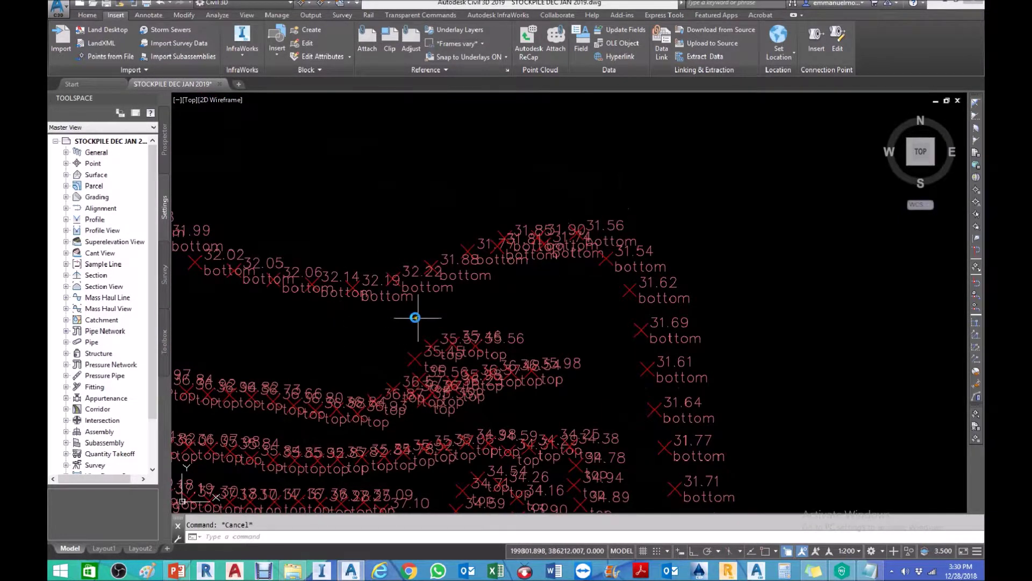
{"action": "scroll", "coordinate": [430, 322], "scroll_direction": "down", "scroll_amount": 3}
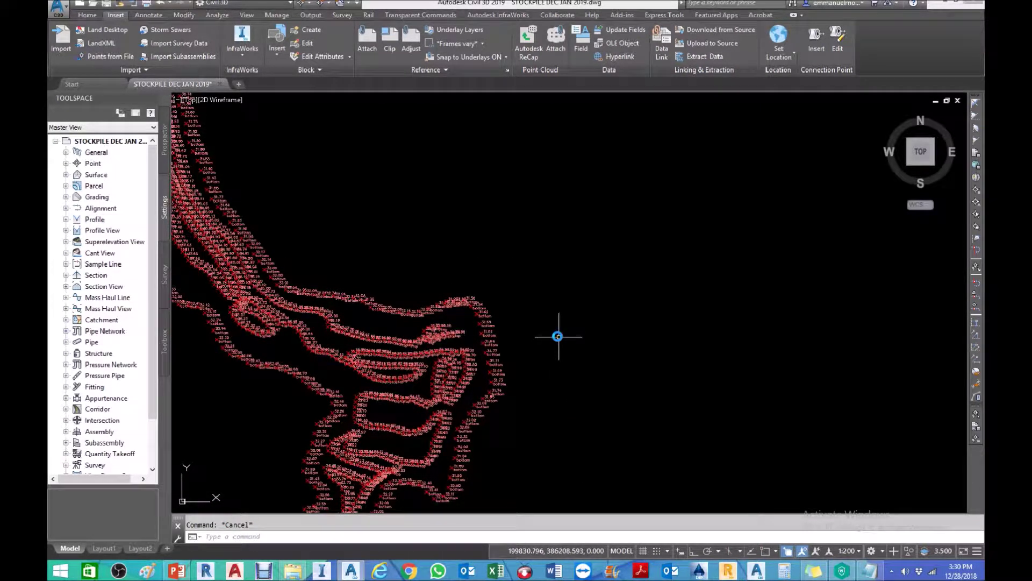
{"action": "scroll", "coordinate": [580, 322], "scroll_direction": "up", "scroll_amount": 5}
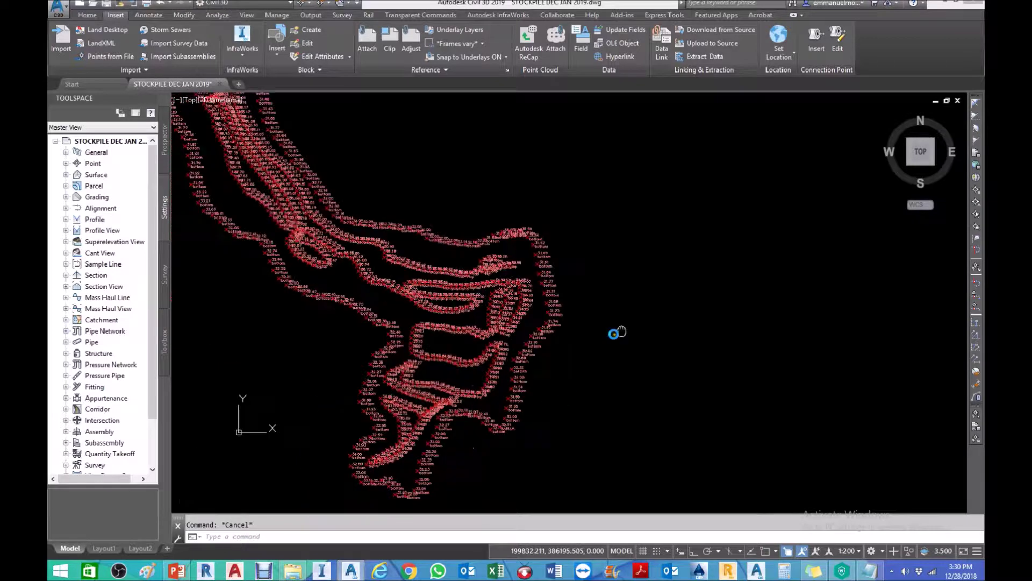
{"action": "scroll", "coordinate": [581, 317], "scroll_direction": "up", "scroll_amount": 4}
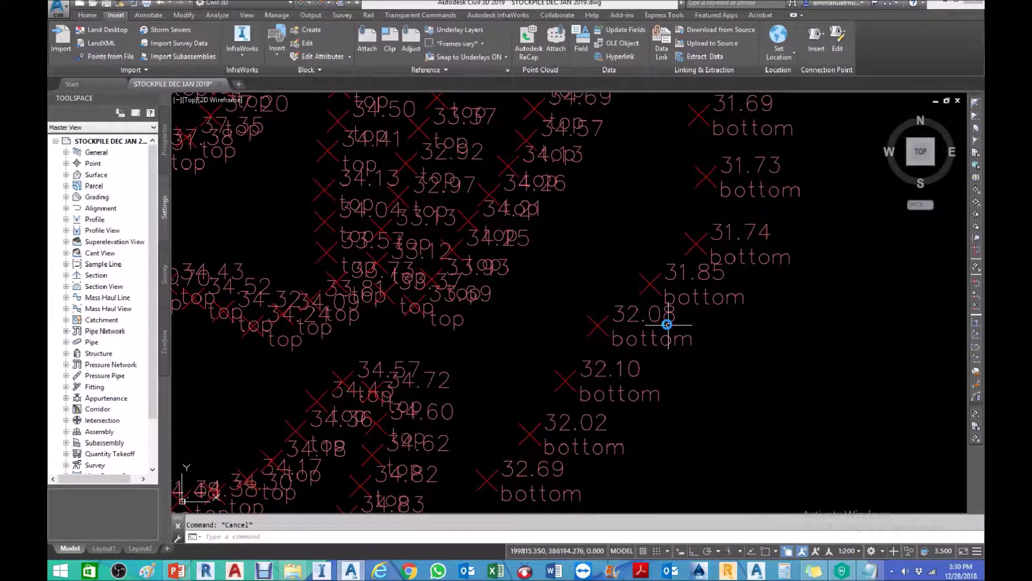
{"action": "scroll", "coordinate": [667, 324], "scroll_direction": "up", "scroll_amount": 3}
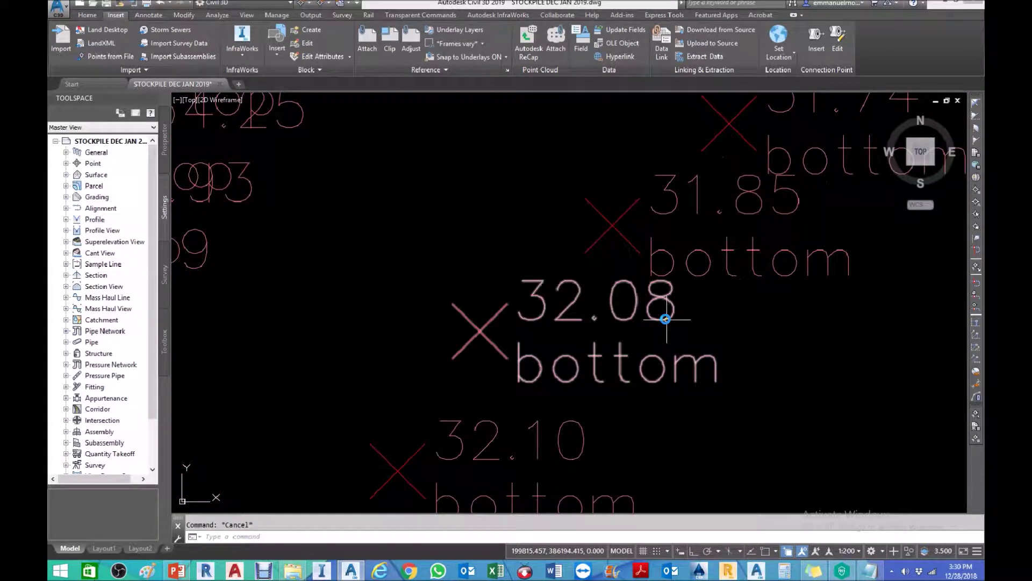
{"action": "mouse_move", "coordinate": [666, 319]}
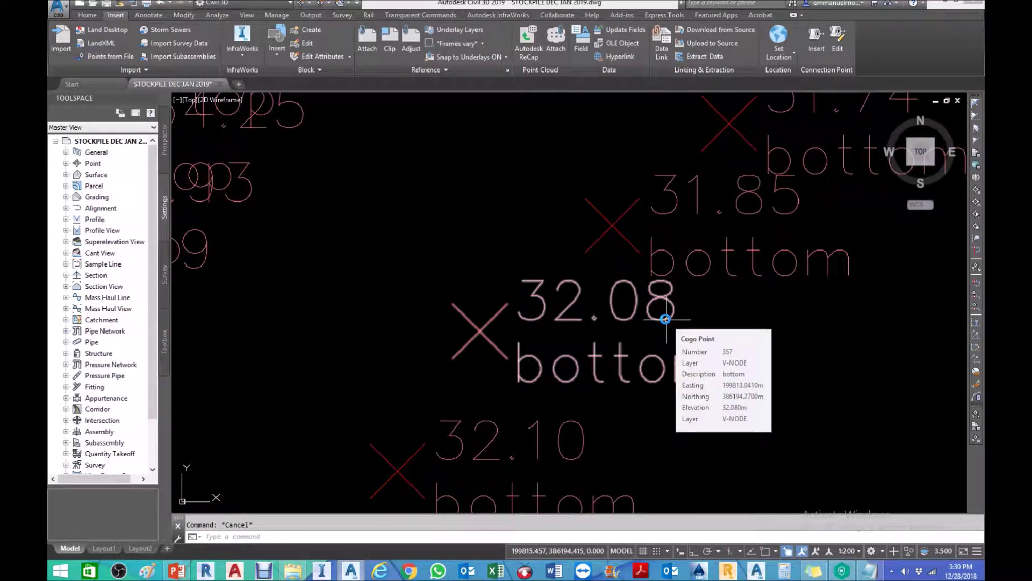
{"action": "scroll", "coordinate": [665, 318], "scroll_direction": "down", "scroll_amount": 4}
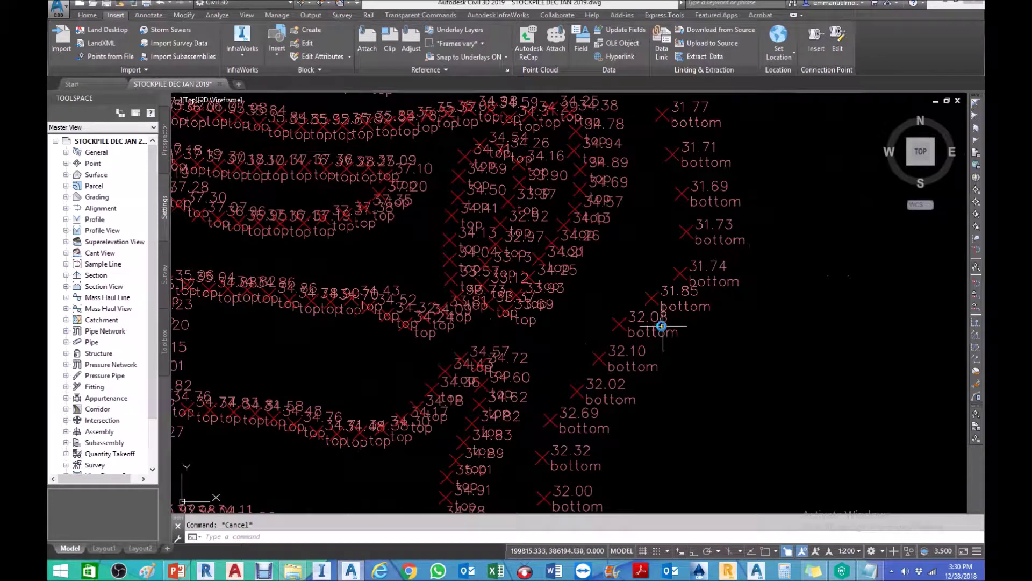
{"action": "middle_click_drag", "start_coordinate": [662, 325], "coordinate": [649, 348]}
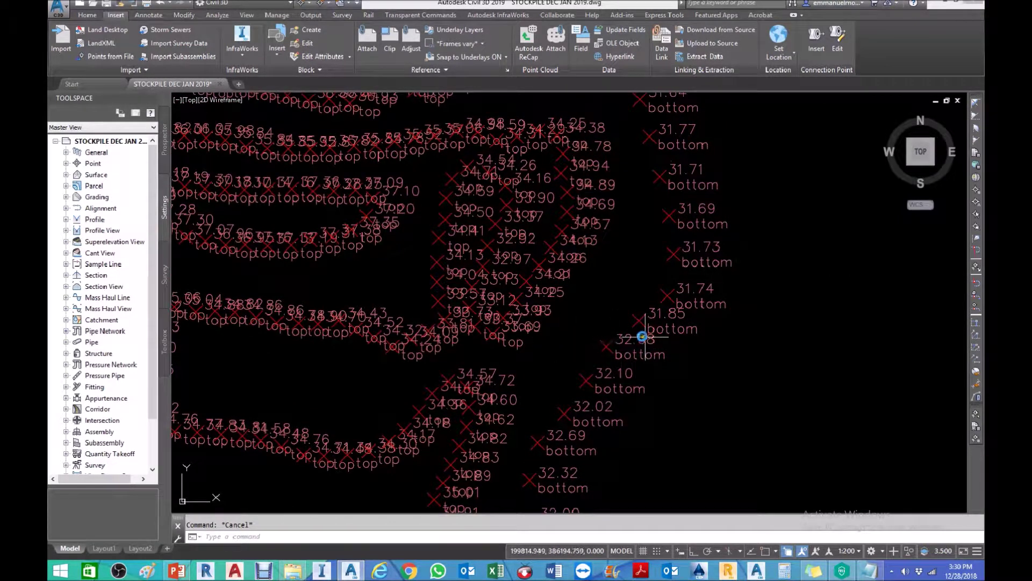
{"action": "scroll", "coordinate": [645, 338], "scroll_direction": "up", "scroll_amount": 3}
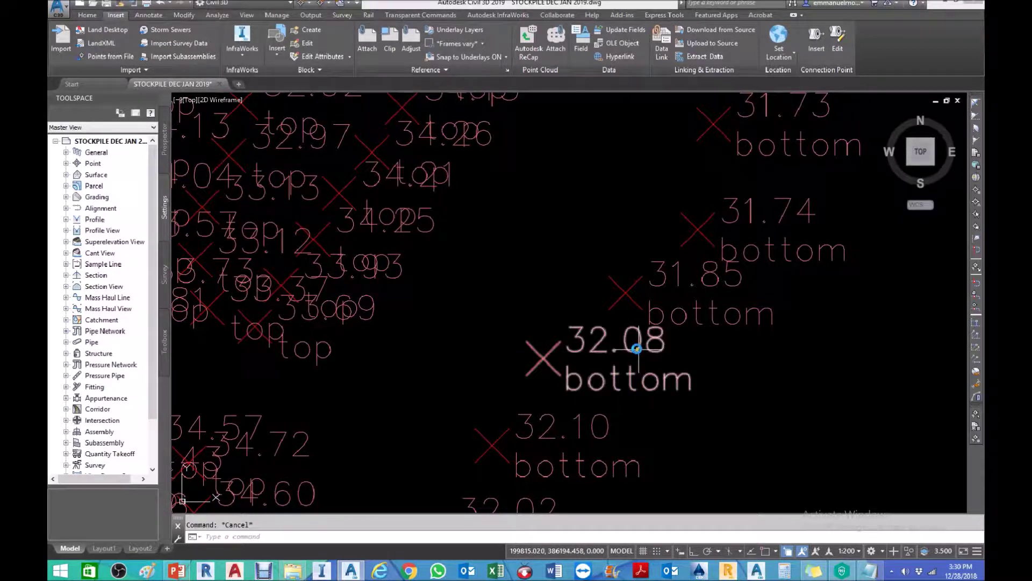
{"action": "mouse_move", "coordinate": [637, 349]}
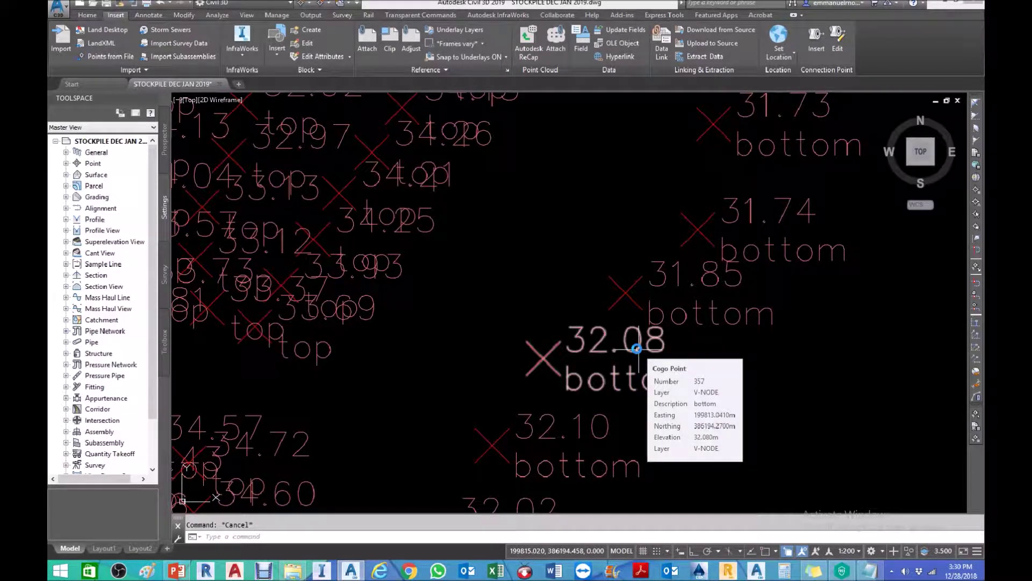
{"action": "left_click", "coordinate": [636, 349]}
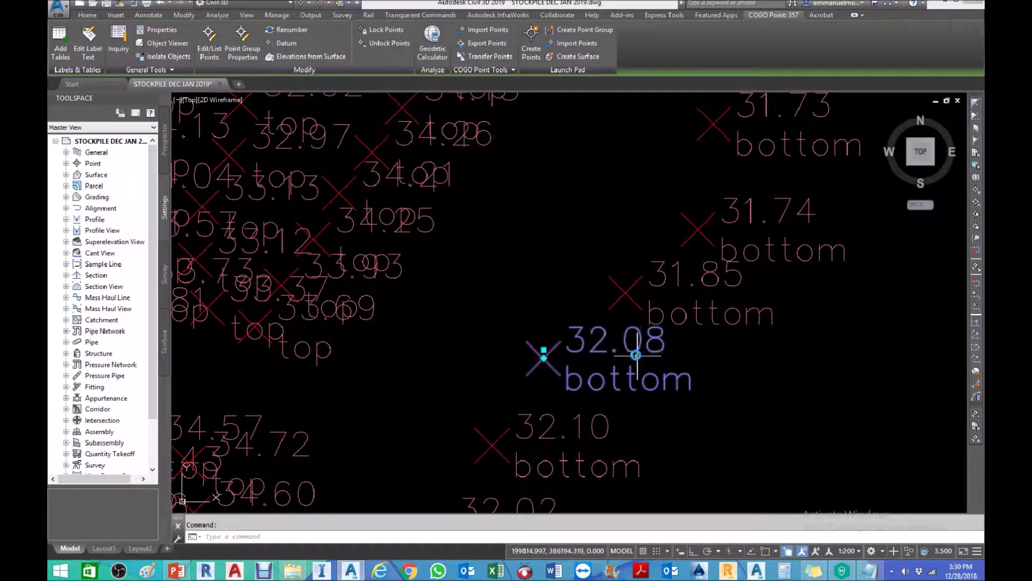
Copy the Elevation and Description label style from the point group properties, then cancel the composer
{"action": "left_click", "coordinate": [240, 51]}
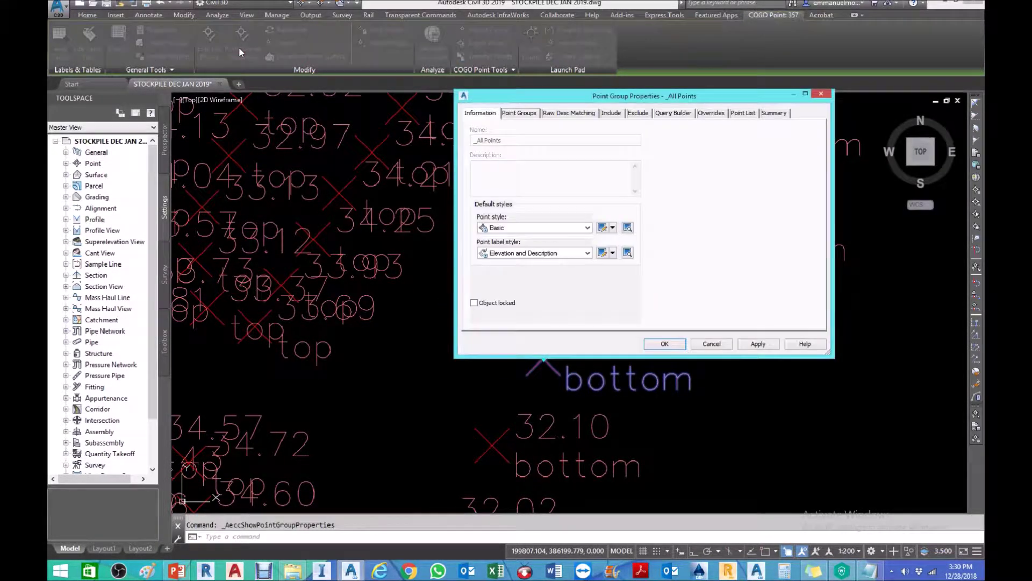
{"action": "left_click", "coordinate": [613, 253]}
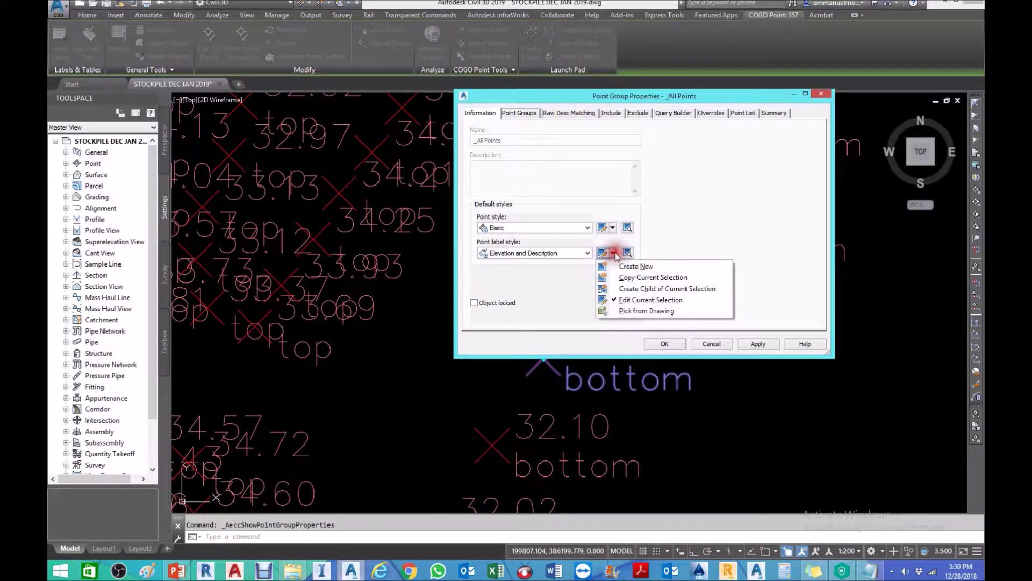
{"action": "left_click", "coordinate": [638, 277]}
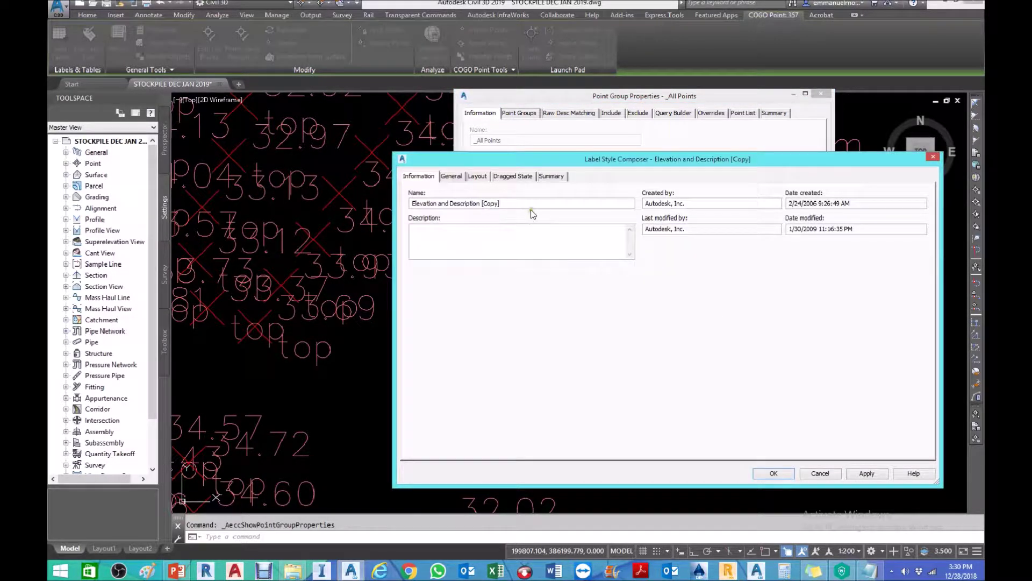
{"action": "left_click", "coordinate": [530, 203]}
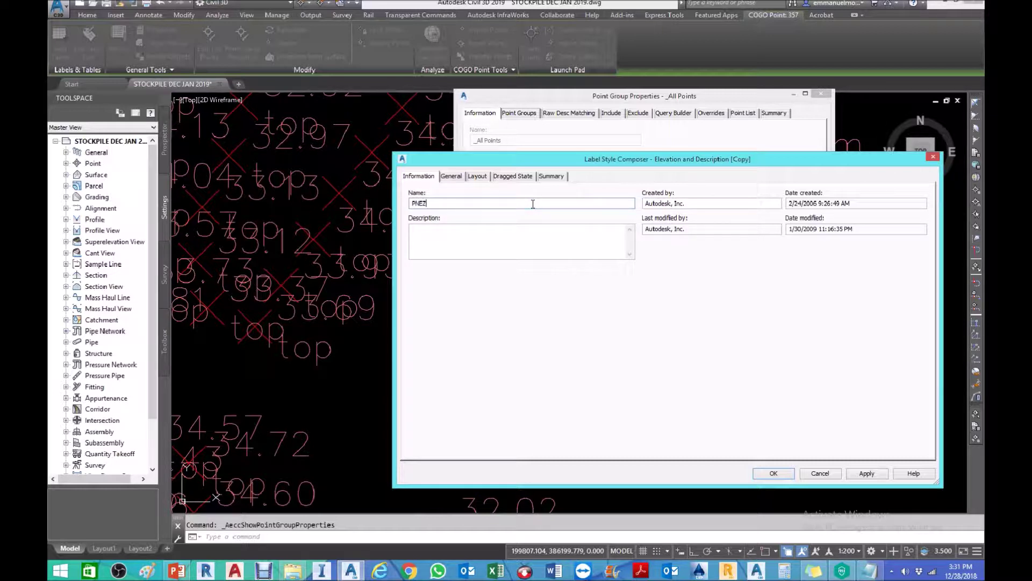
{"action": "key", "text": "Return"}
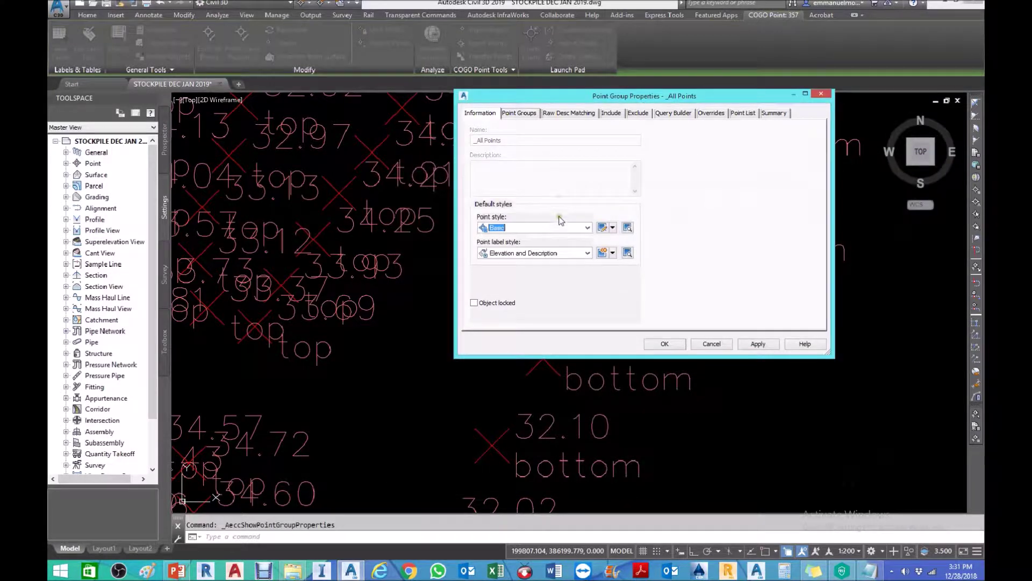
Copy the Description Only label style as new style PENZD and show its Layout components
{"action": "left_click", "coordinate": [562, 252]}
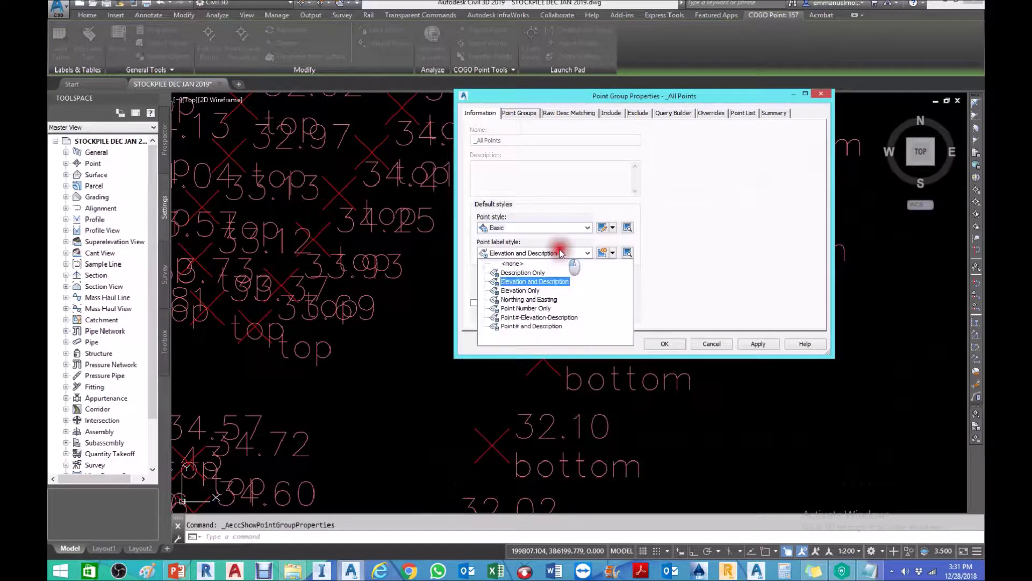
{"action": "left_click", "coordinate": [532, 273]}
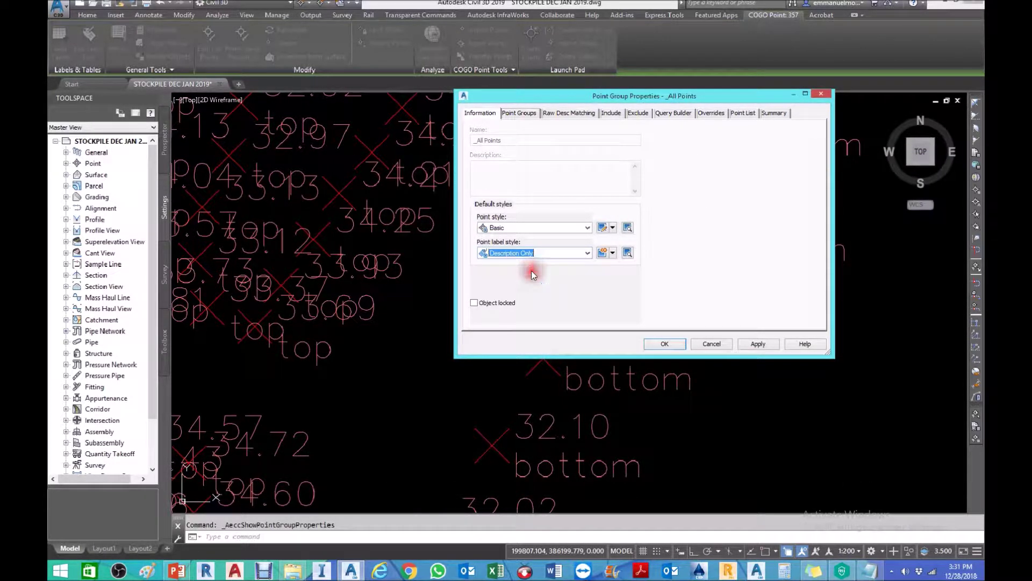
{"action": "left_click", "coordinate": [613, 253]}
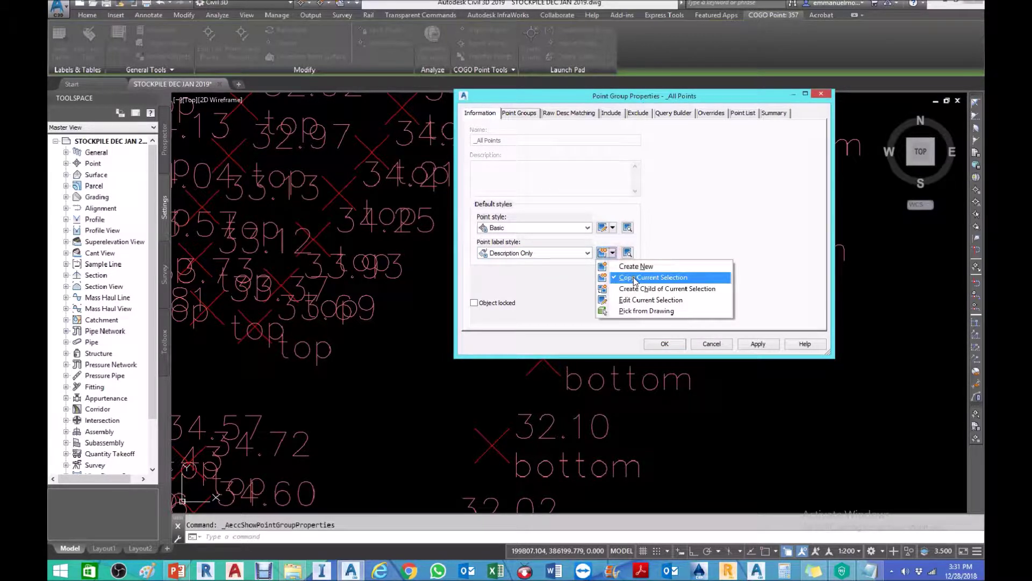
{"action": "left_click", "coordinate": [627, 278]}
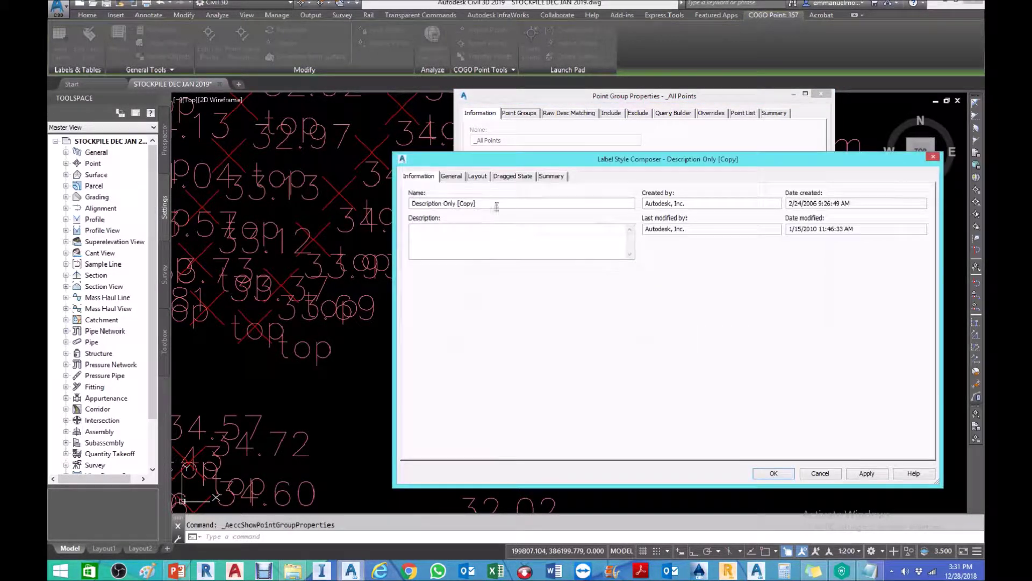
{"action": "left_click_drag", "start_coordinate": [497, 207], "coordinate": [329, 204]}
{"action": "type", "text": "PNEZD"}
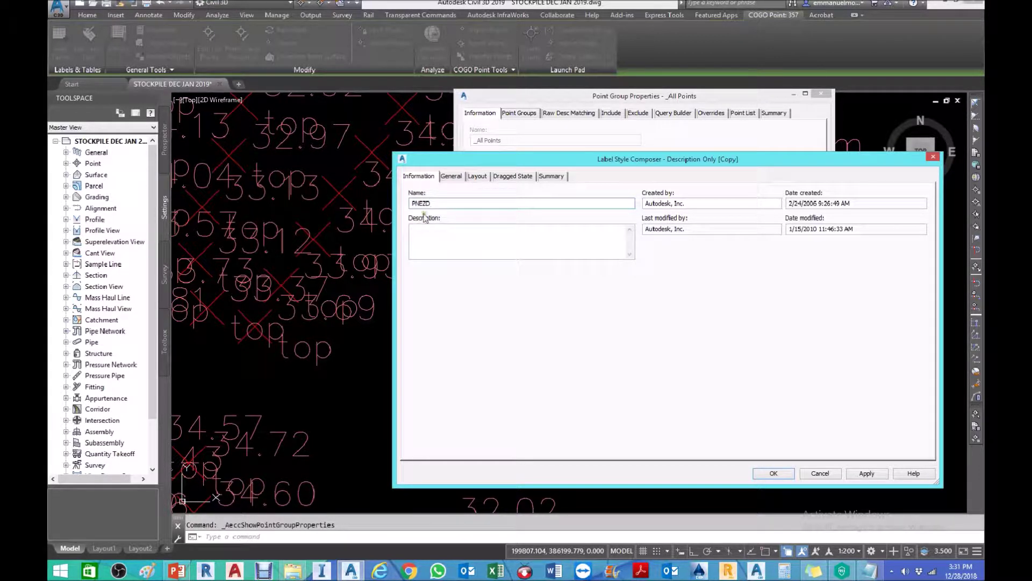
{"action": "left_click_drag", "start_coordinate": [432, 204], "coordinate": [417, 204]}
{"action": "left_click", "coordinate": [413, 203]}
{"action": "left_click", "coordinate": [477, 177]}
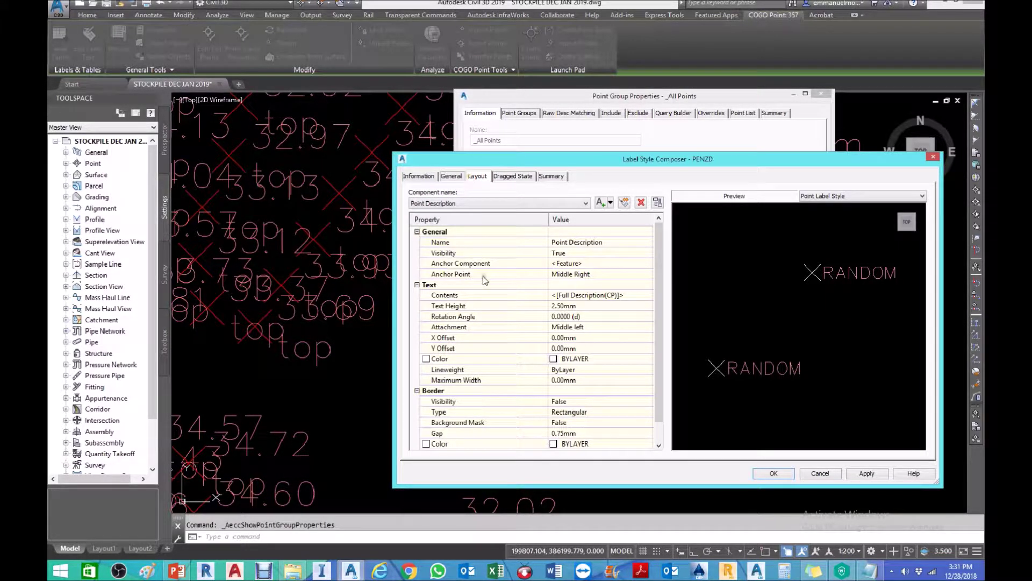
Rename the Point Description text component to PNEZD and select its Text Contents setting
{"action": "mouse_move", "coordinate": [663, 295]}
{"action": "left_mouse_down"}
{"action": "mouse_move", "coordinate": [653, 300]}
{"action": "mouse_move", "coordinate": [656, 280]}
{"action": "left_mouse_up"}
{"action": "left_click", "coordinate": [619, 297]}
{"action": "left_click", "coordinate": [457, 204]}
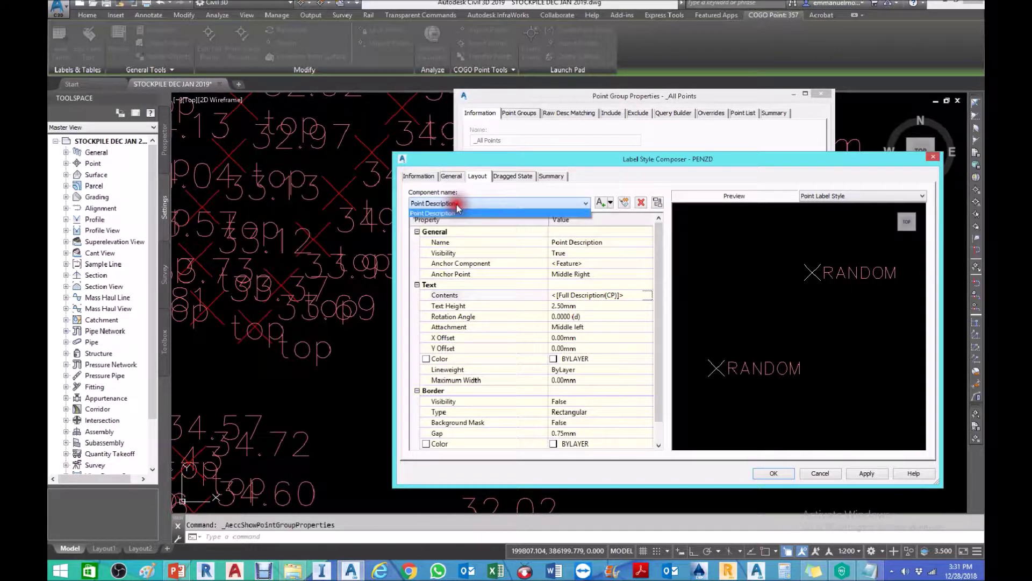
{"action": "left_click", "coordinate": [456, 204]}
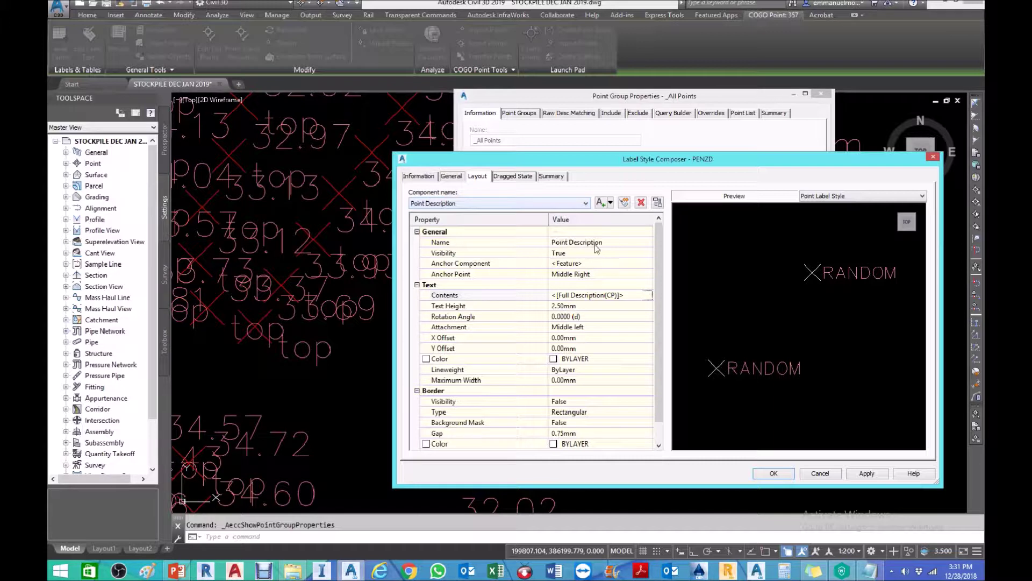
{"action": "left_click", "coordinate": [613, 243]}
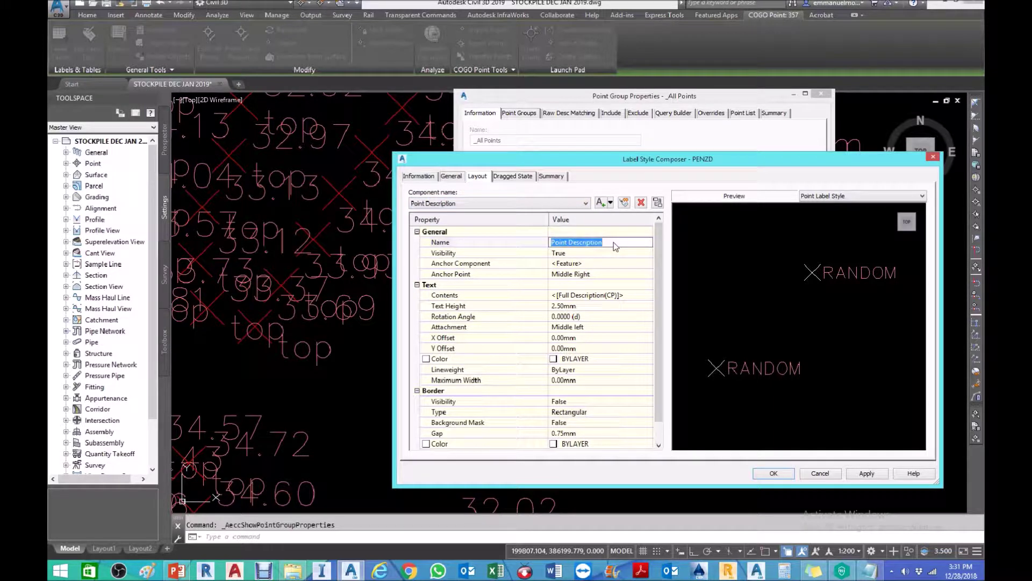
{"action": "type", "text": "PNEZD"}
{"action": "left_click", "coordinate": [621, 274]}
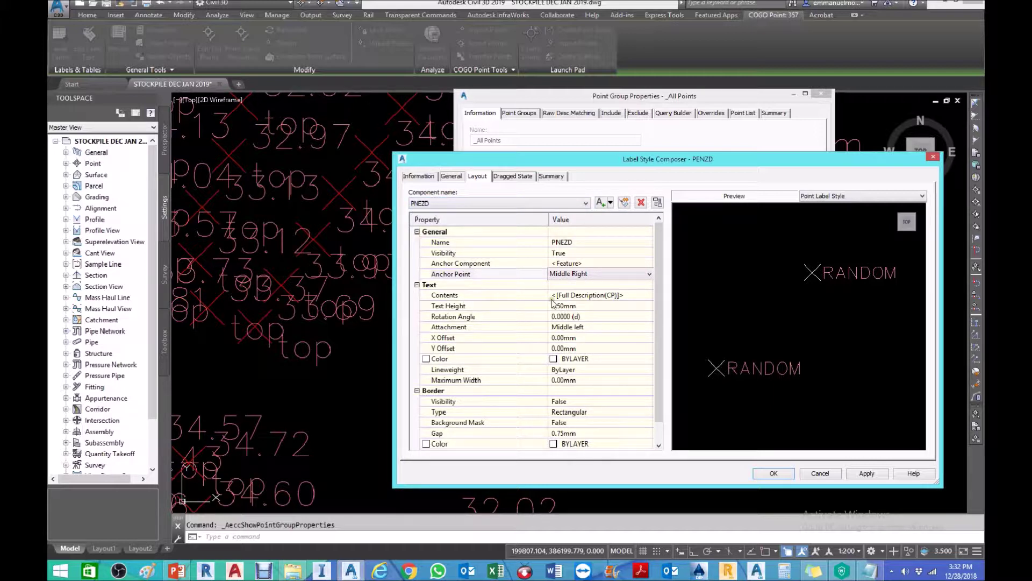
{"action": "left_click", "coordinate": [453, 285]}
{"action": "left_click", "coordinate": [622, 296]}
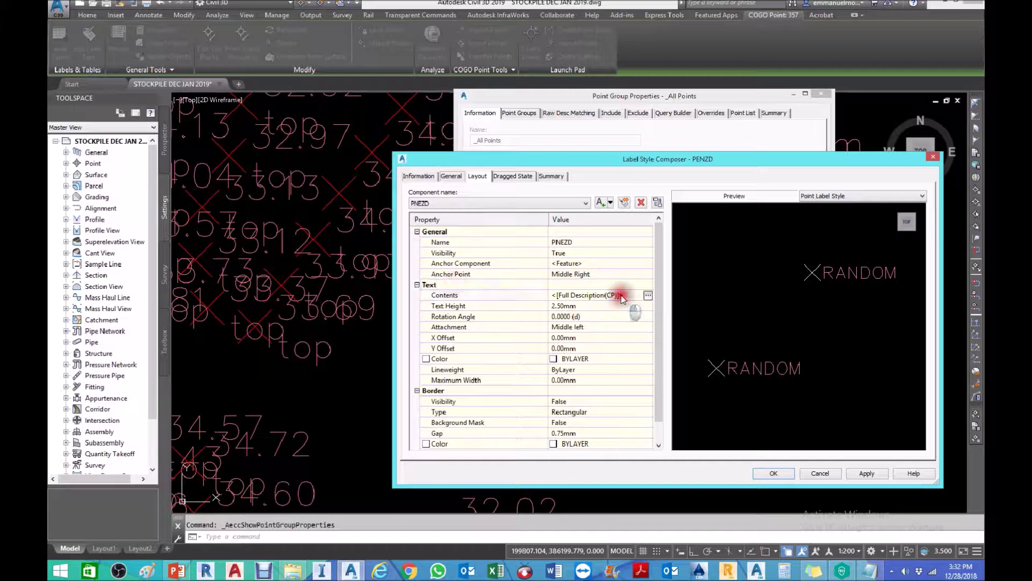
{"action": "left_click", "coordinate": [648, 295]}
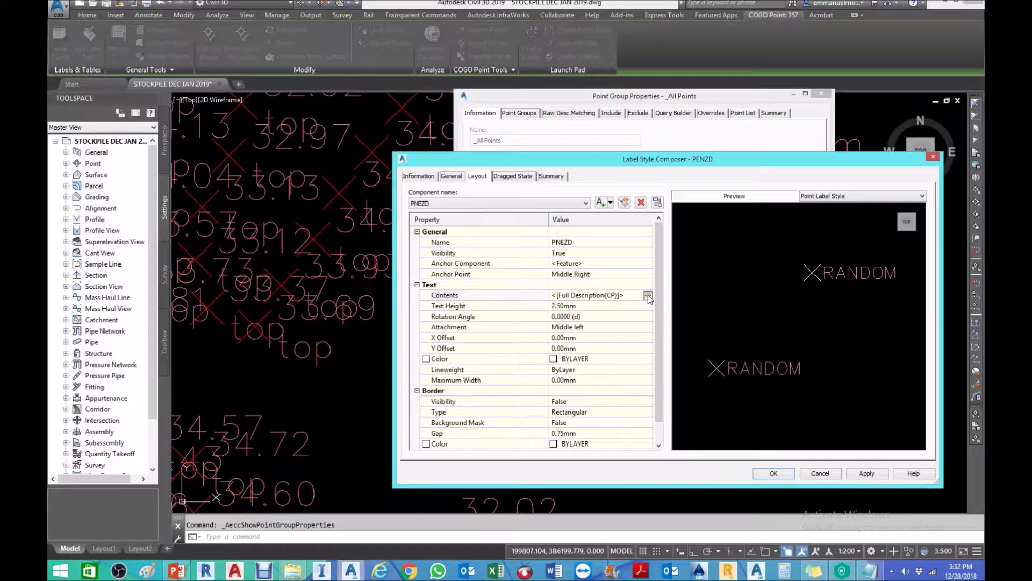
Insert an Easting field at 0.001 precision after the full description line
{"action": "left_click", "coordinate": [648, 295]}
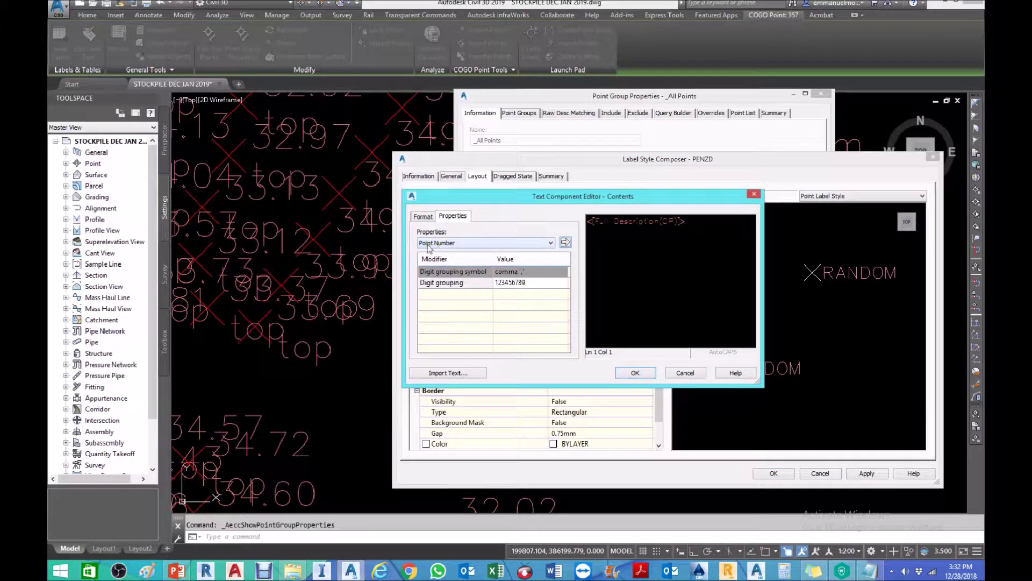
{"action": "left_click", "coordinate": [700, 229]}
{"action": "left_click", "coordinate": [678, 221]}
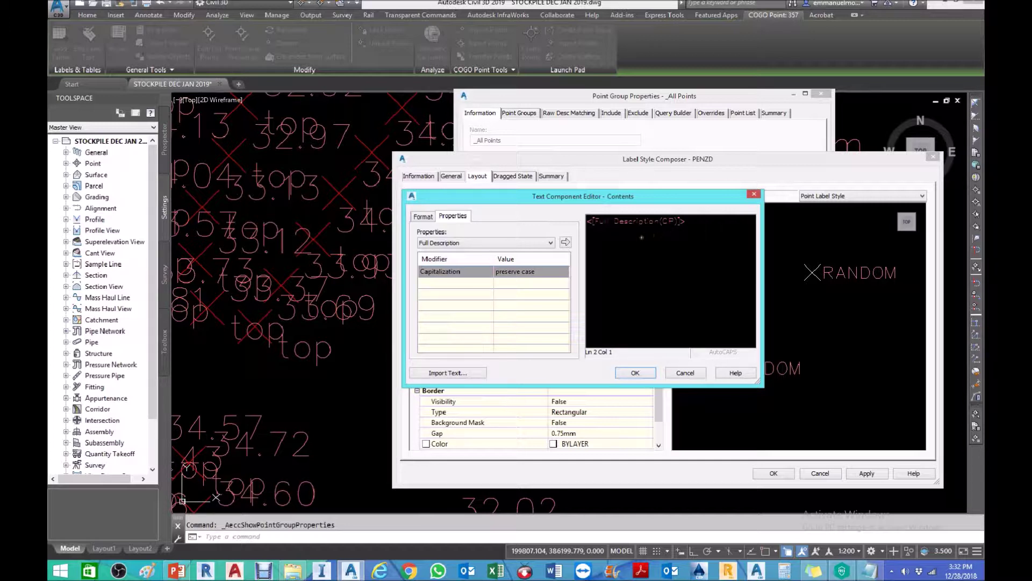
{"action": "left_click", "coordinate": [486, 243]}
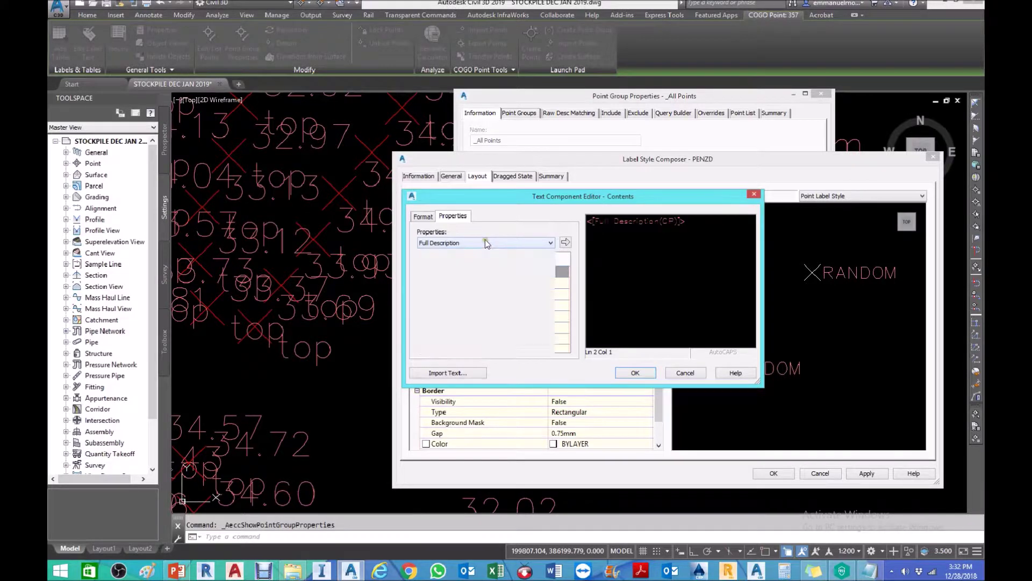
{"action": "left_click", "coordinate": [430, 268]}
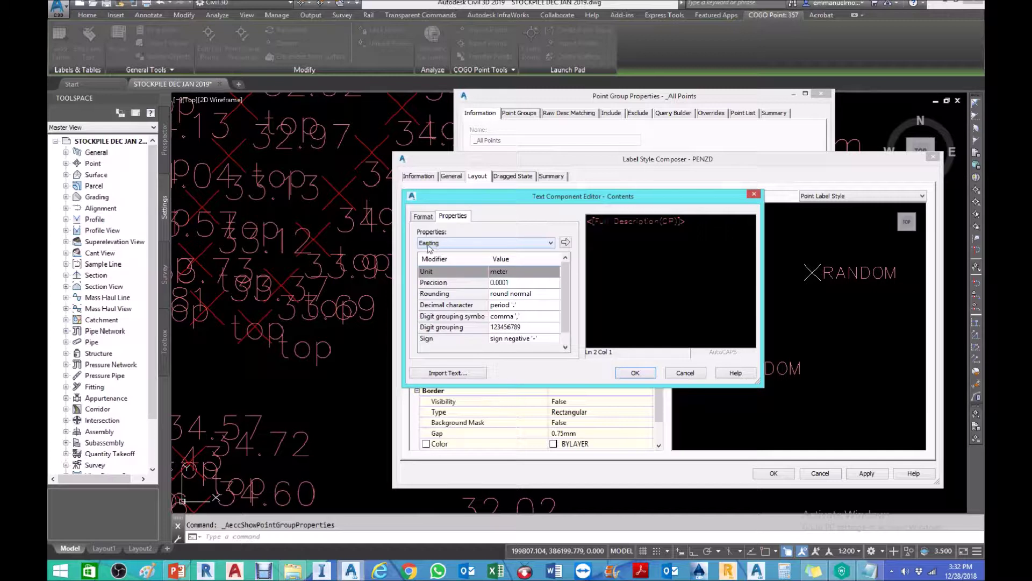
{"action": "left_click", "coordinate": [516, 282]}
{"action": "left_click", "coordinate": [524, 281]}
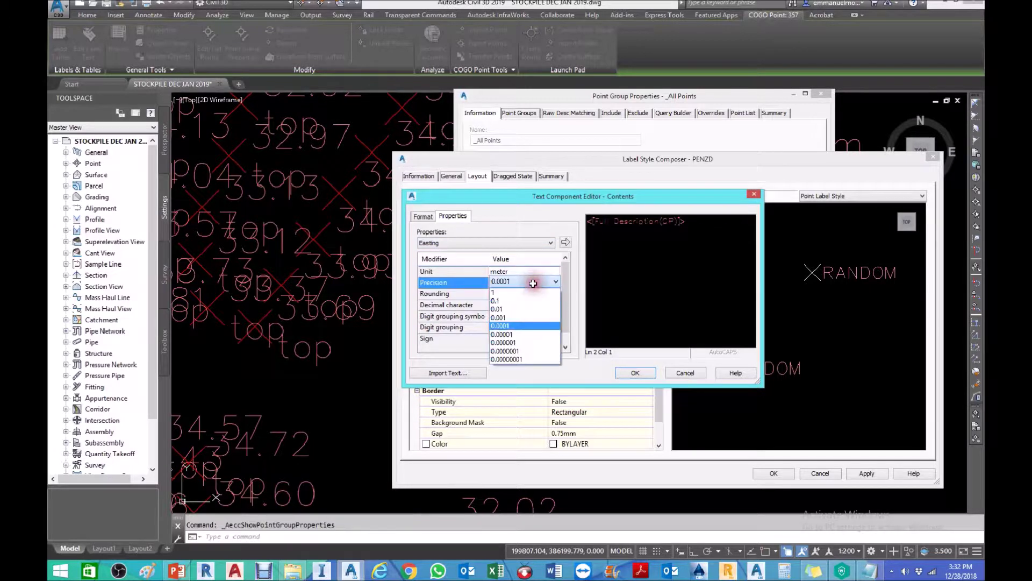
{"action": "left_click", "coordinate": [518, 316]}
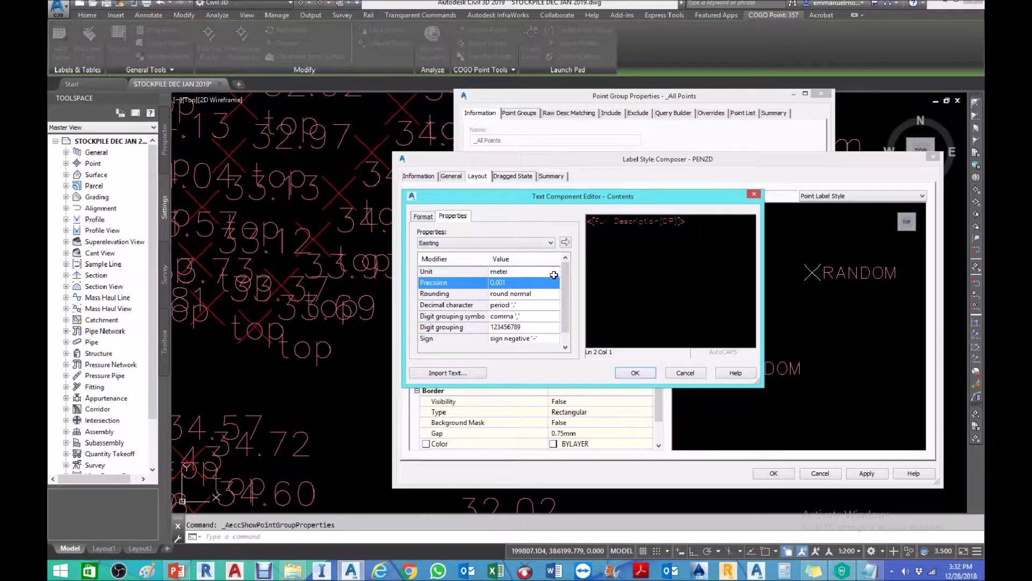
{"action": "left_click", "coordinate": [565, 243]}
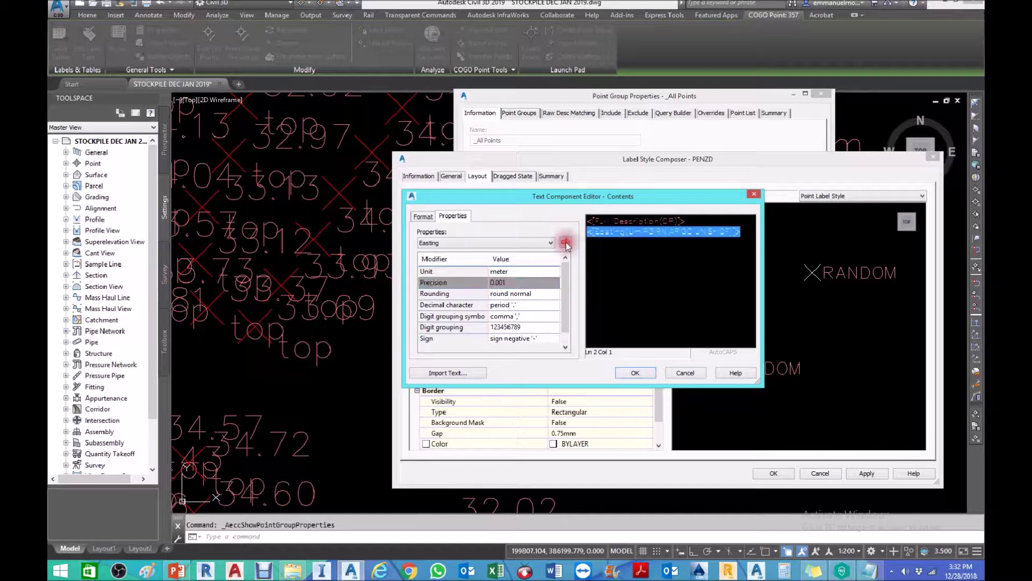
Colour the Easting line green
{"action": "left_click", "coordinate": [424, 216]}
{"action": "left_click", "coordinate": [461, 310]}
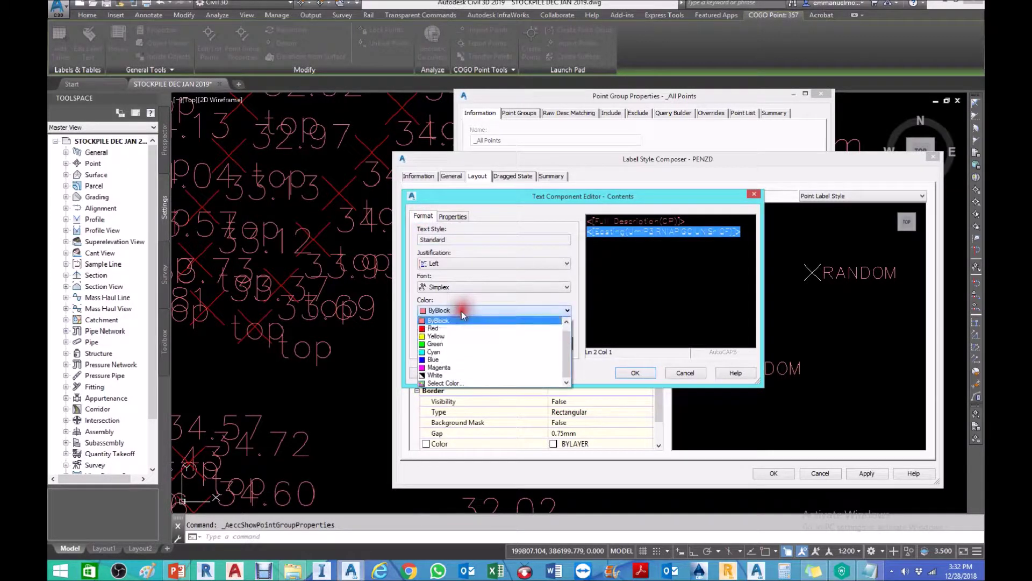
{"action": "left_click", "coordinate": [449, 345]}
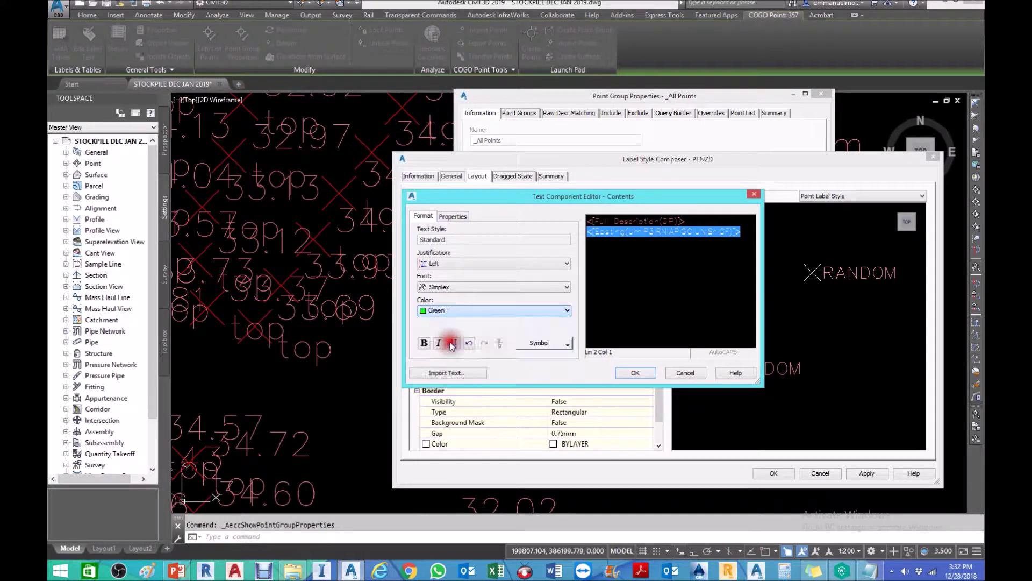
{"action": "left_click", "coordinate": [615, 299]}
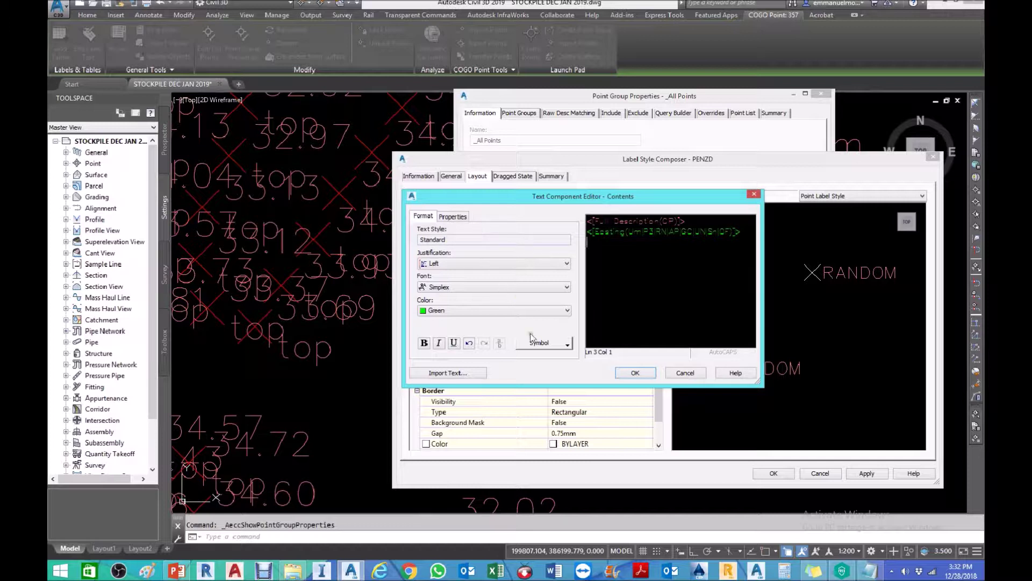
{"action": "left_click", "coordinate": [453, 216]}
Insert a Northing field at 0.001 precision as the third label line
{"action": "left_click", "coordinate": [454, 242]}
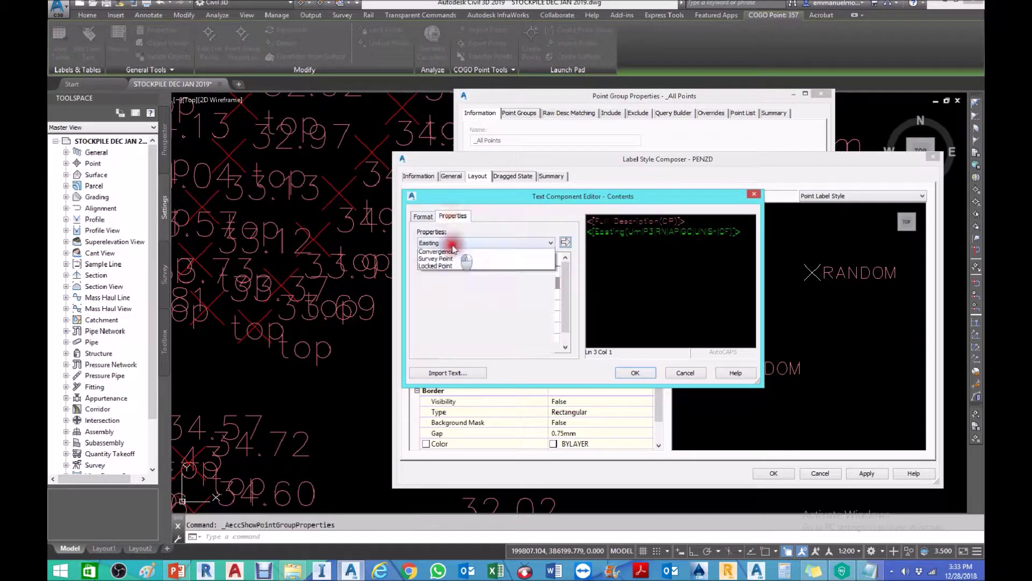
{"action": "left_click", "coordinate": [438, 275]}
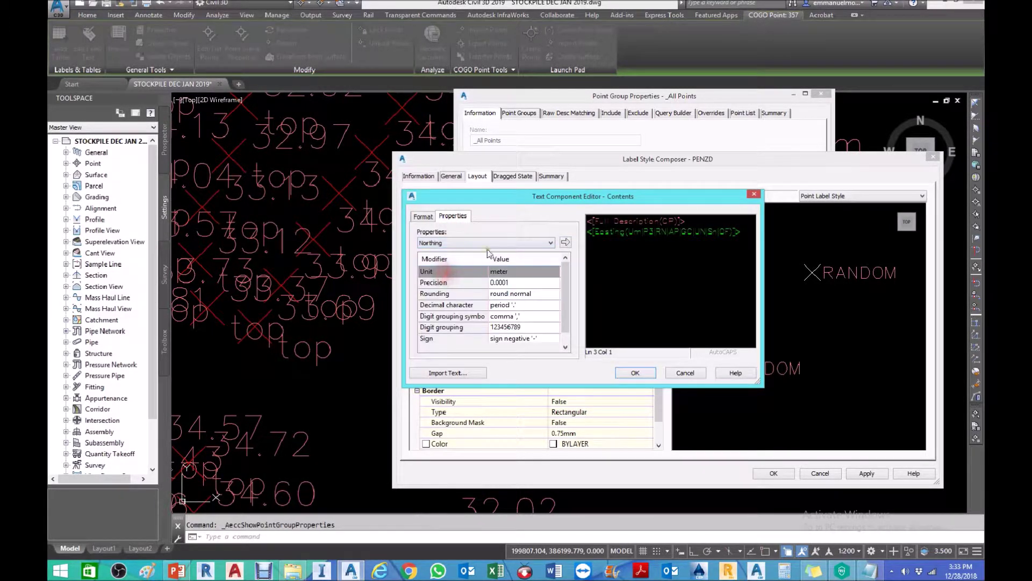
{"action": "left_click", "coordinate": [515, 282]}
{"action": "left_click", "coordinate": [515, 282]}
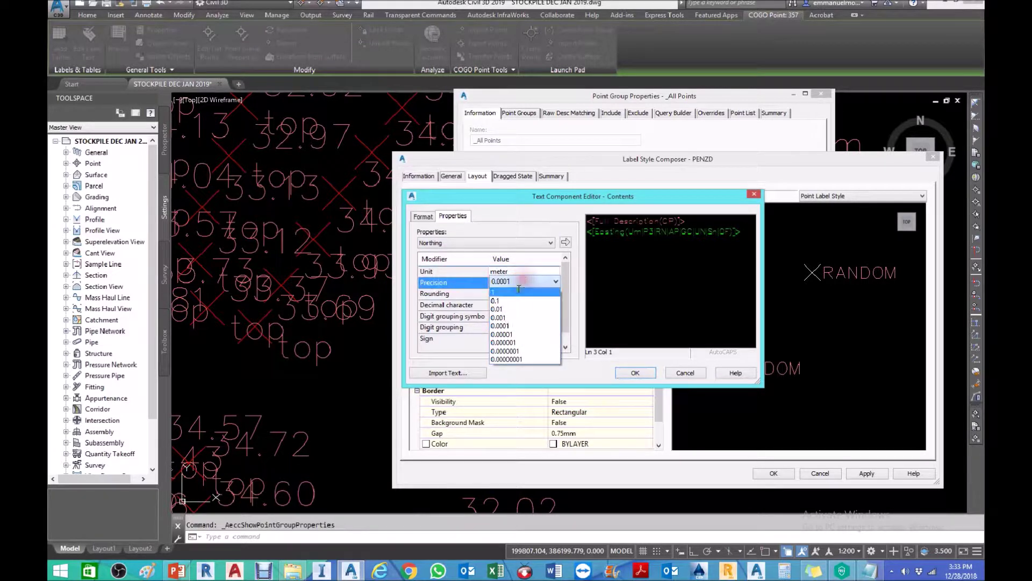
{"action": "left_click", "coordinate": [511, 318]}
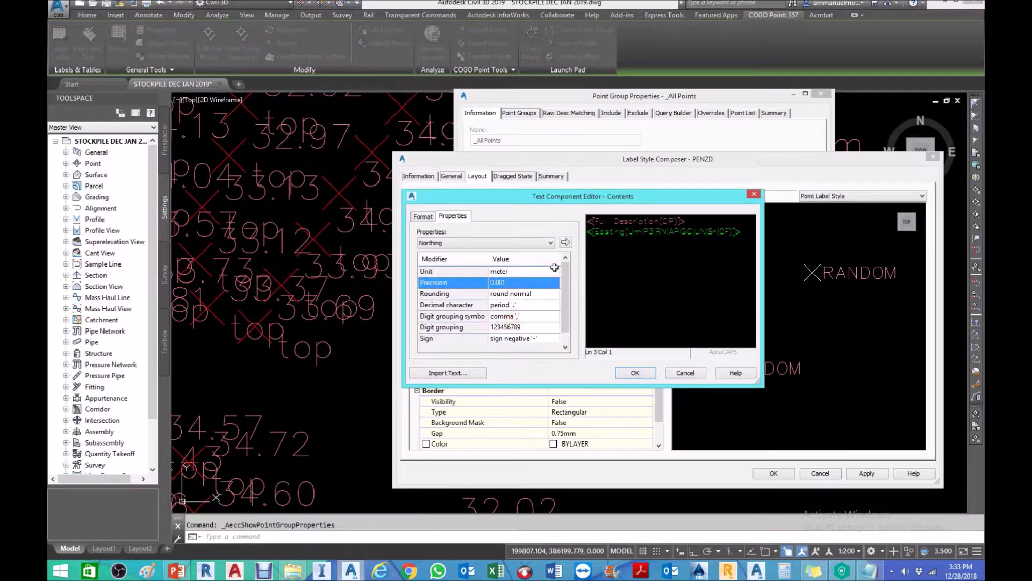
{"action": "left_click", "coordinate": [565, 243]}
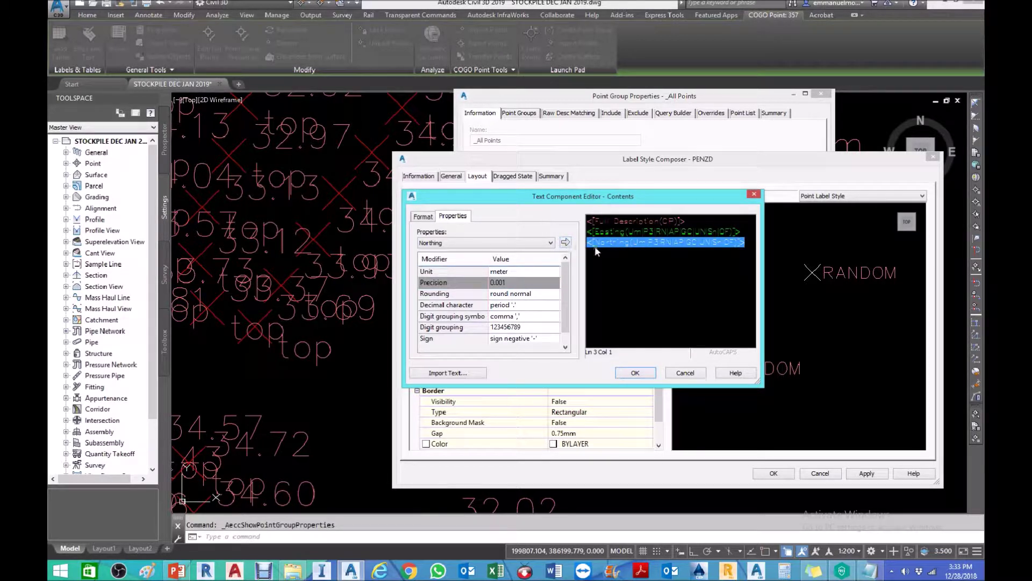
Colour the Northing line red
{"action": "left_click", "coordinate": [423, 216]}
{"action": "left_click", "coordinate": [457, 309]}
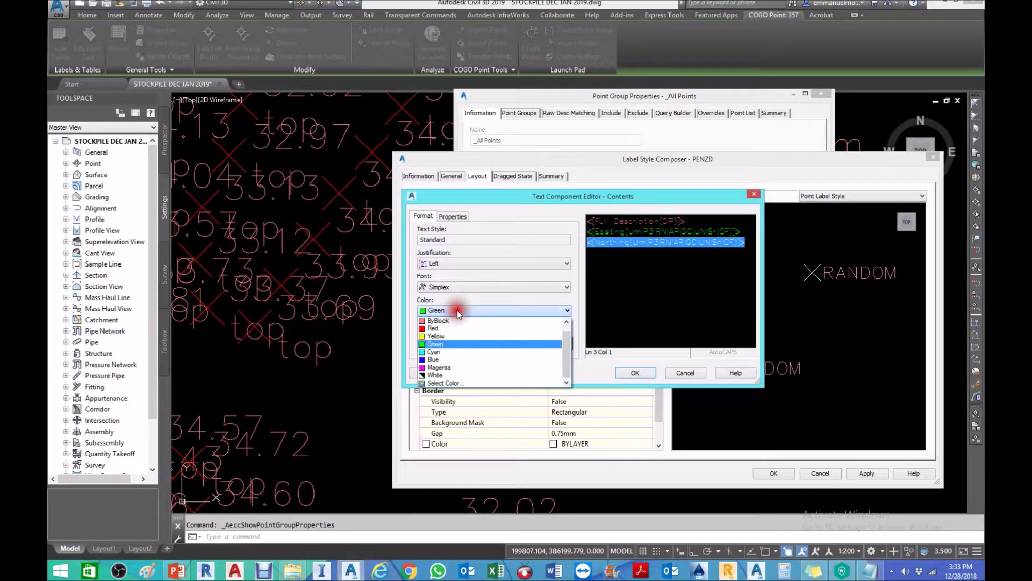
{"action": "left_click", "coordinate": [446, 326]}
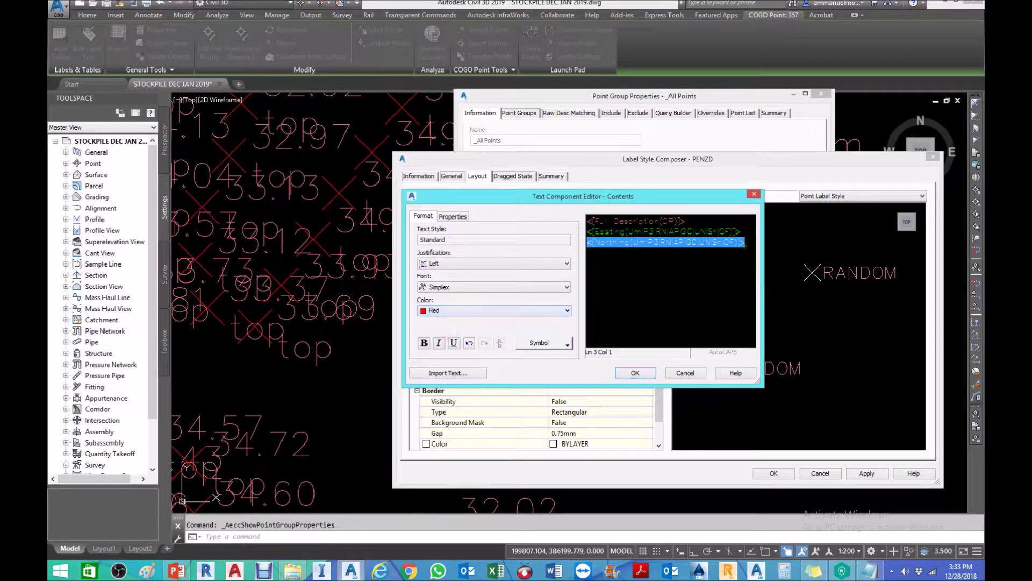
{"action": "left_click", "coordinate": [677, 329]}
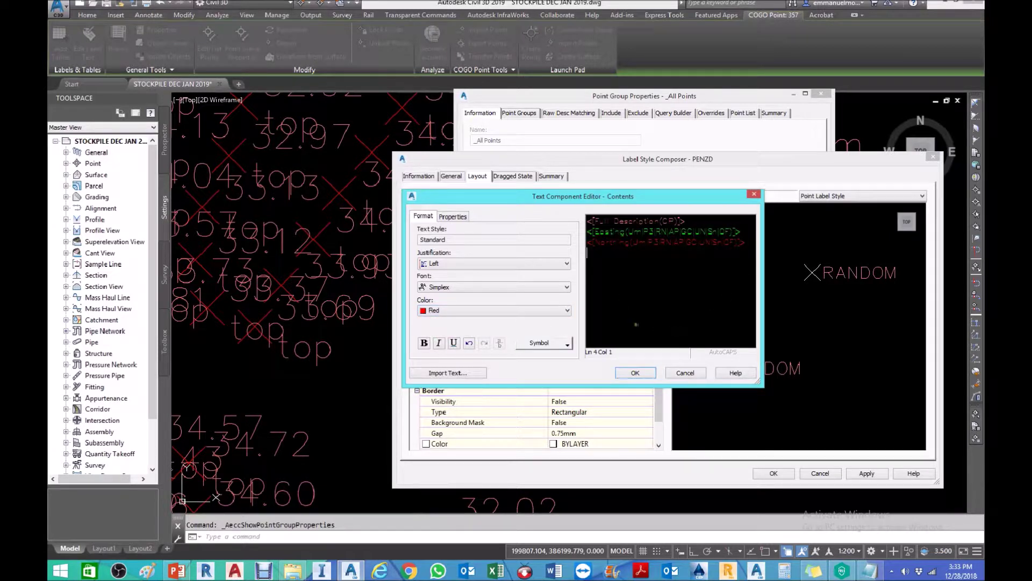
{"action": "left_click", "coordinate": [453, 216]}
{"action": "left_click", "coordinate": [487, 242]}
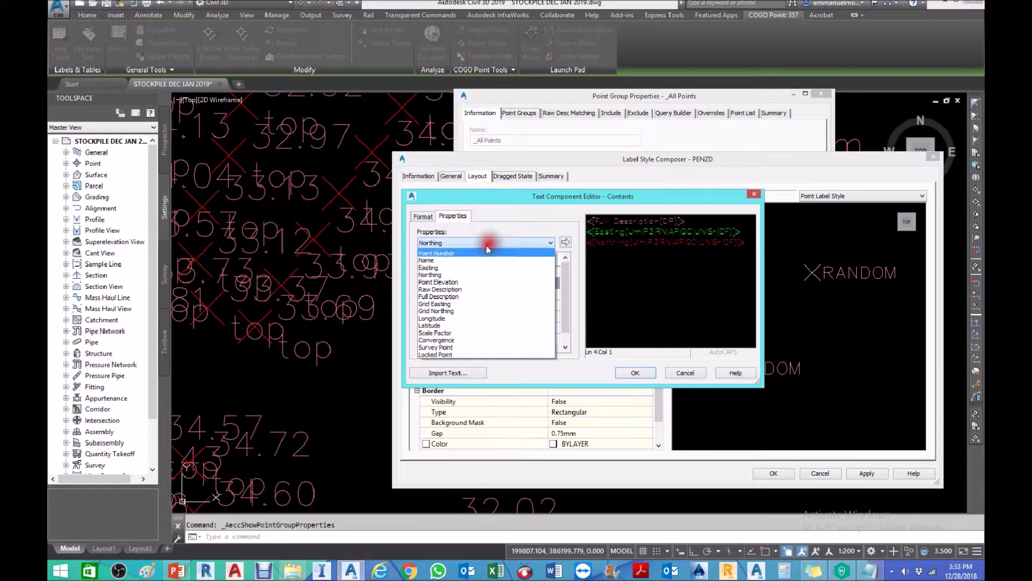
Insert the Point Elevation field below Northing and start a new line after it
{"action": "left_click", "coordinate": [448, 283]}
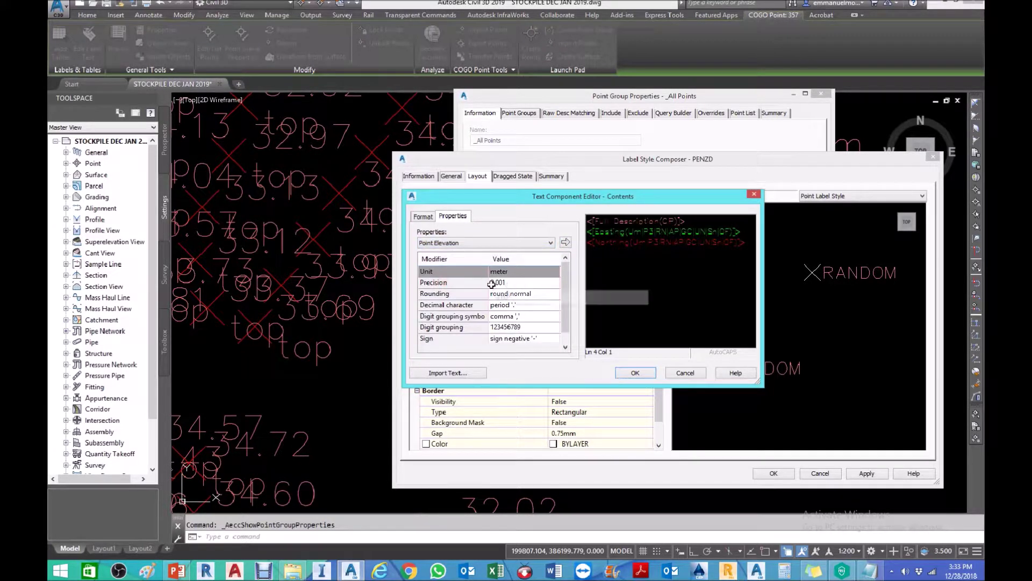
{"action": "left_click", "coordinate": [565, 242]}
{"action": "left_click", "coordinate": [681, 263]}
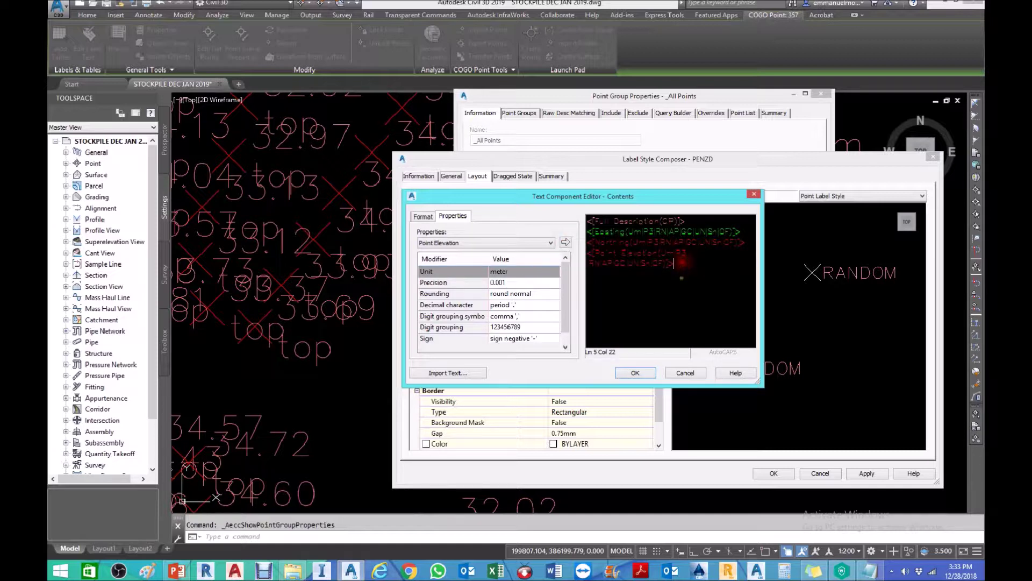
{"action": "left_click", "coordinate": [681, 278]}
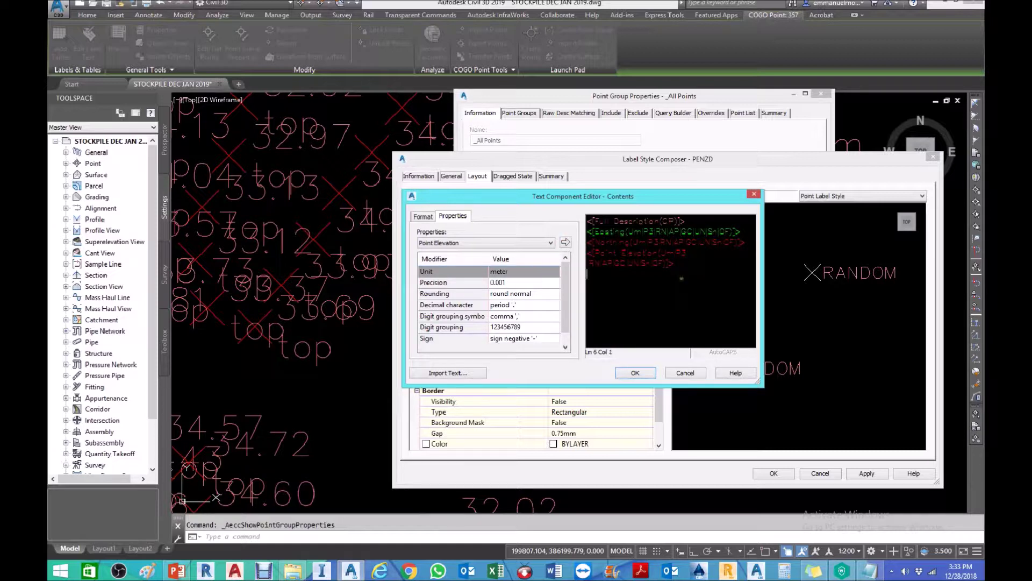
{"action": "left_click", "coordinate": [469, 240]}
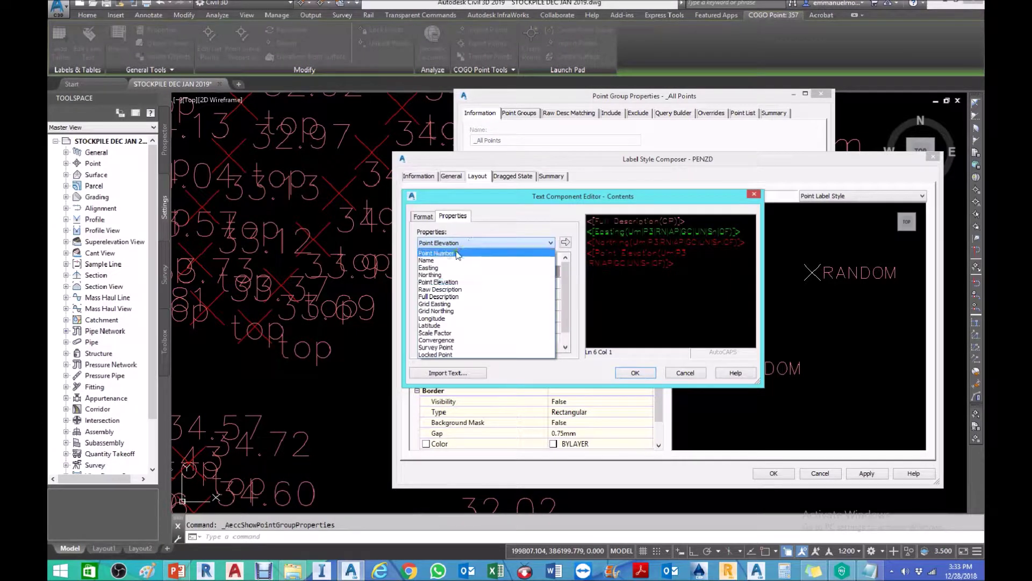
Replace the Full Description field in the PENZD label contents with Point Number
{"action": "left_click", "coordinate": [695, 218]}
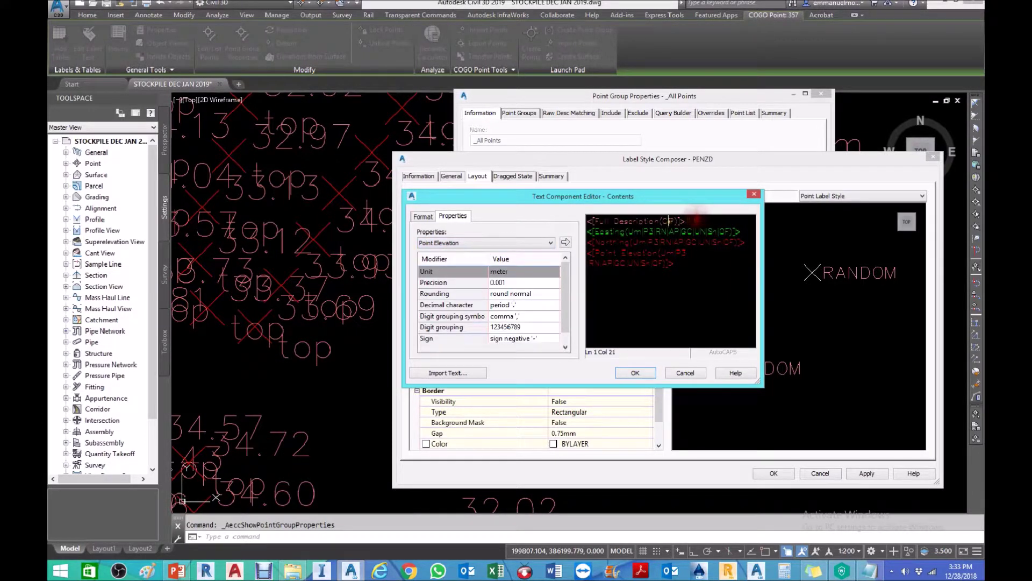
{"action": "left_click", "coordinate": [672, 220]}
{"action": "left_click", "coordinate": [449, 243]}
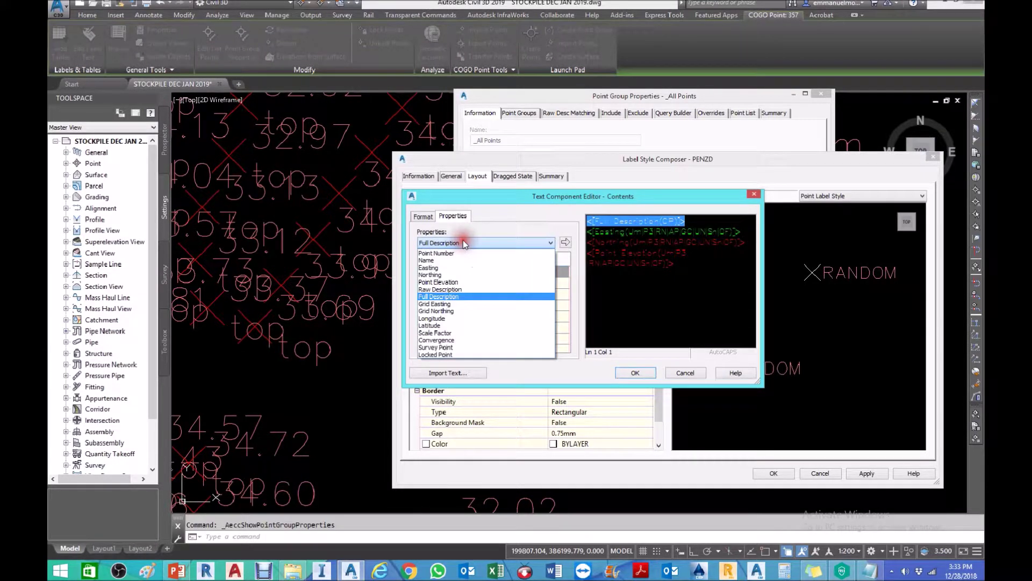
{"action": "left_click", "coordinate": [450, 252]}
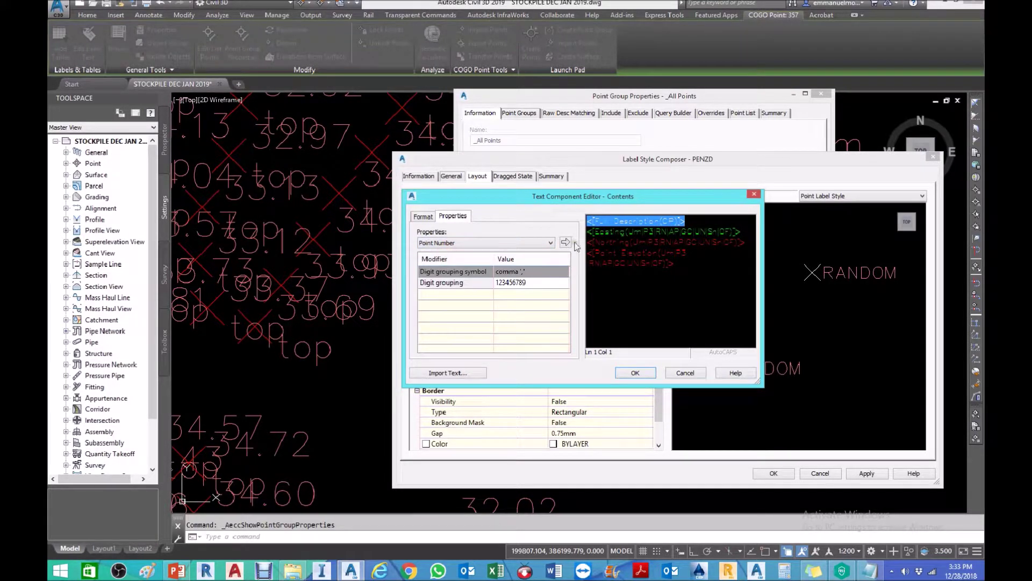
{"action": "left_click", "coordinate": [565, 242]}
Add a Raw Description field as the last label line, coloured yellow, and confirm
{"action": "left_click", "coordinate": [686, 265]}
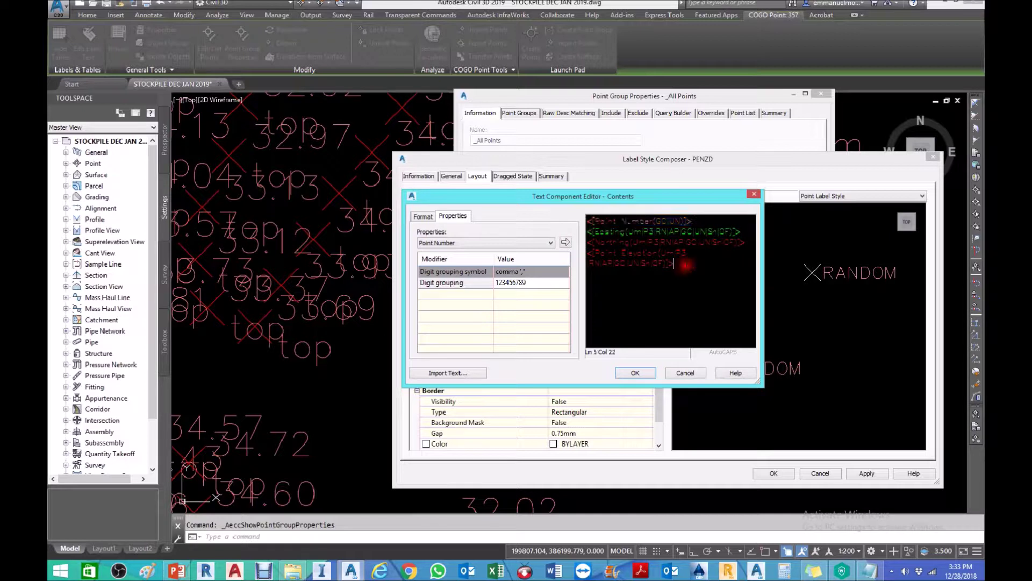
{"action": "left_click", "coordinate": [511, 243]}
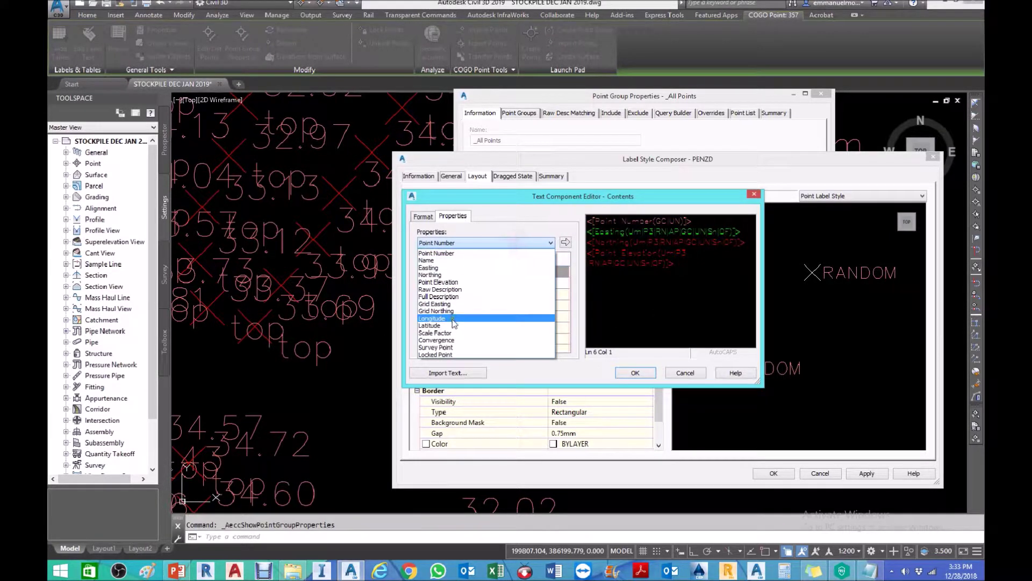
{"action": "left_click", "coordinate": [443, 290]}
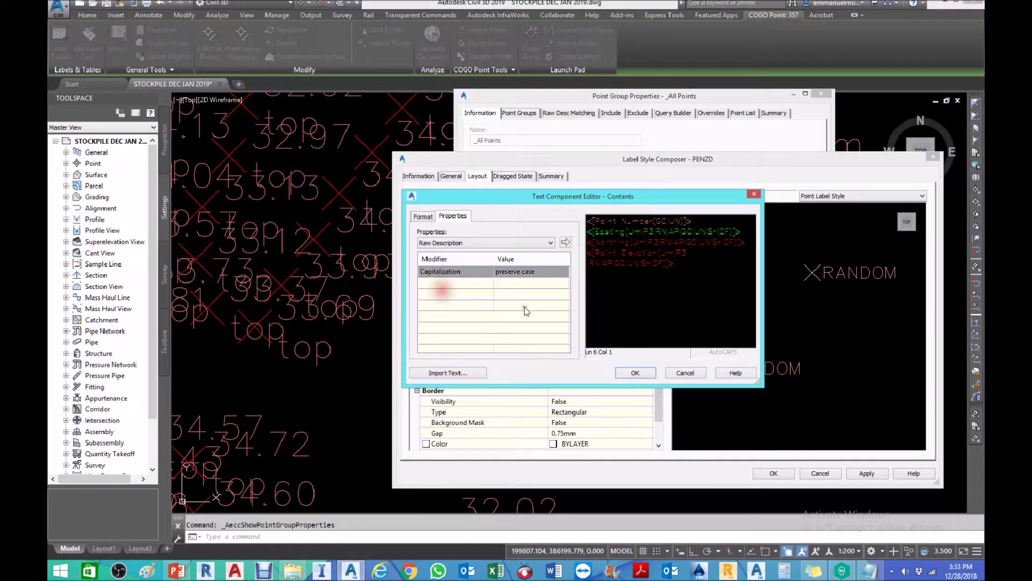
{"action": "left_click", "coordinate": [565, 242]}
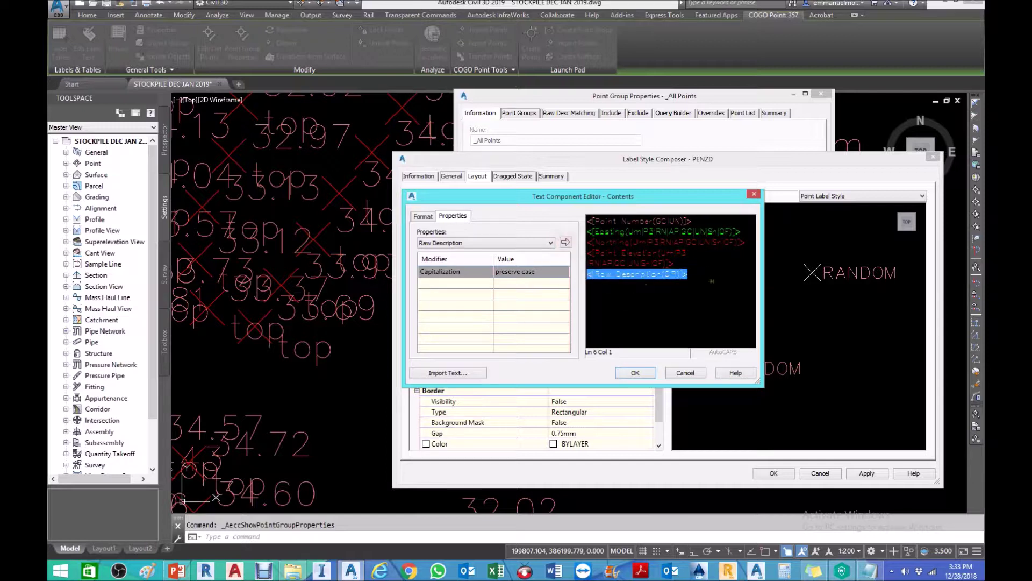
{"action": "left_click", "coordinate": [709, 274]}
{"action": "left_click", "coordinate": [709, 281]}
{"action": "left_click", "coordinate": [554, 273]}
{"action": "left_click", "coordinate": [423, 217]}
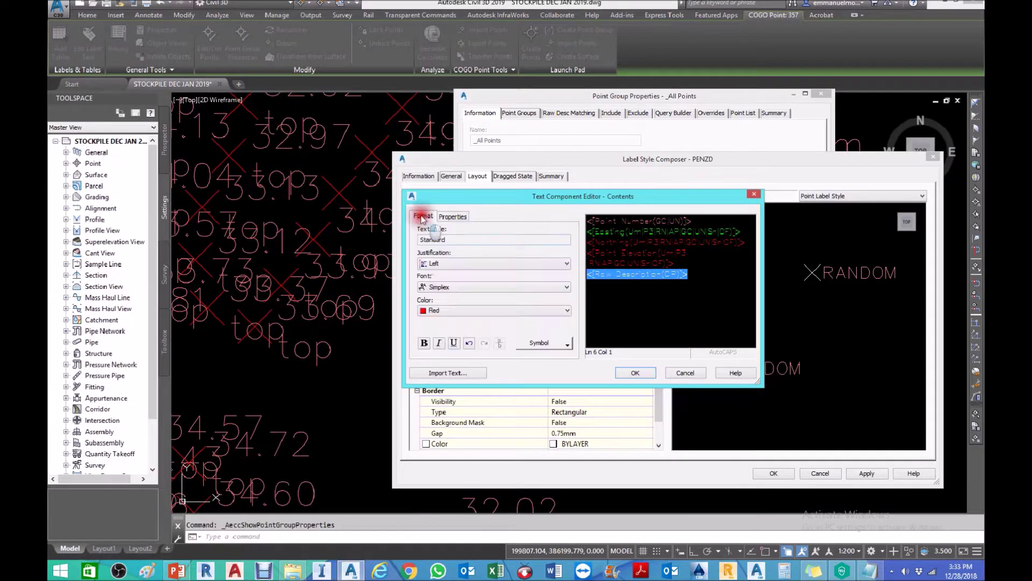
{"action": "left_click", "coordinate": [457, 310]}
{"action": "left_click", "coordinate": [438, 320]}
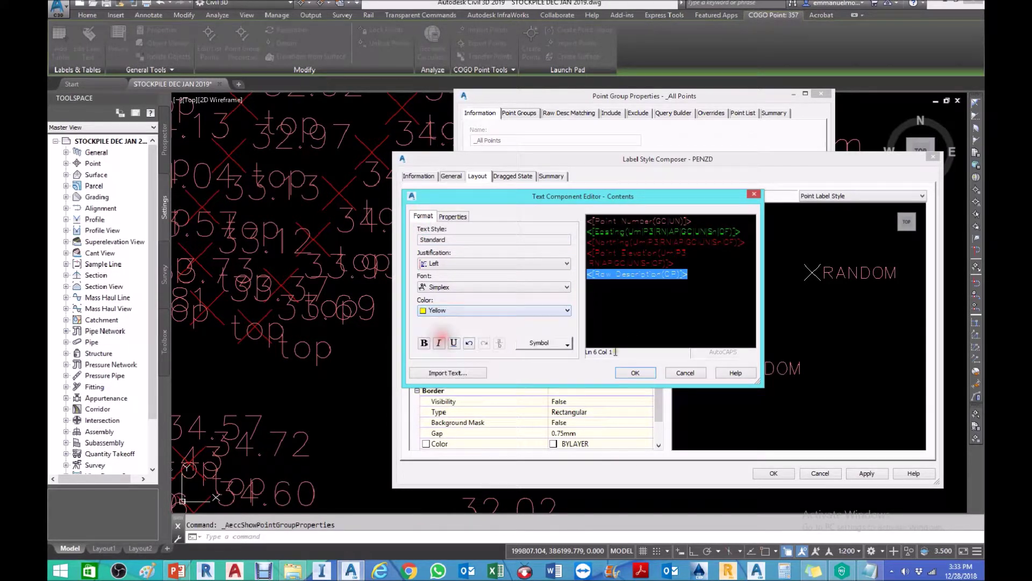
{"action": "left_click", "coordinate": [676, 312]}
{"action": "left_click", "coordinate": [645, 375]}
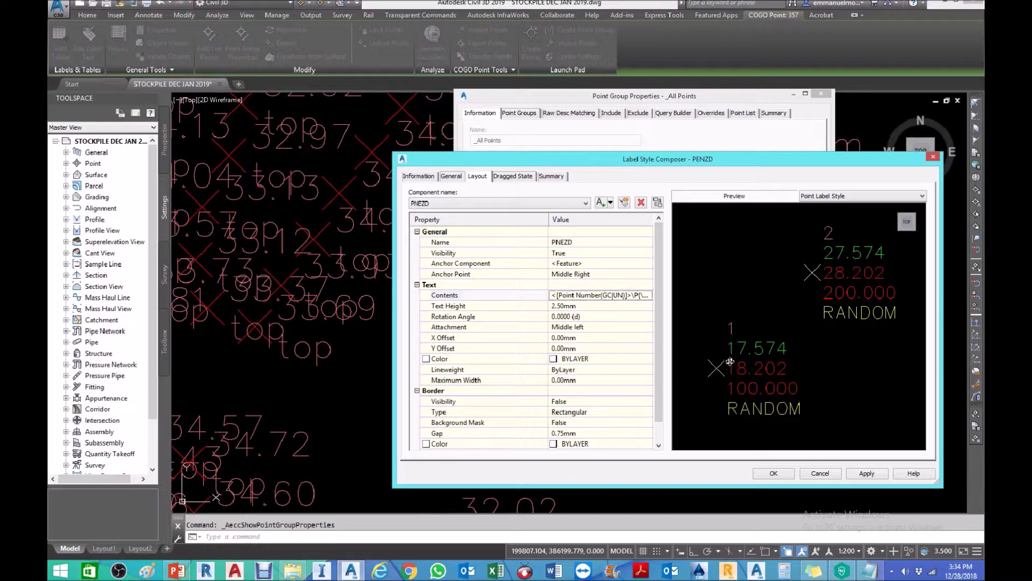
Prefix the easting, northing and elevation lines with E:, N: and EL: in the label contents
{"action": "left_click", "coordinate": [647, 295]}
{"action": "left_click", "coordinate": [648, 295]}
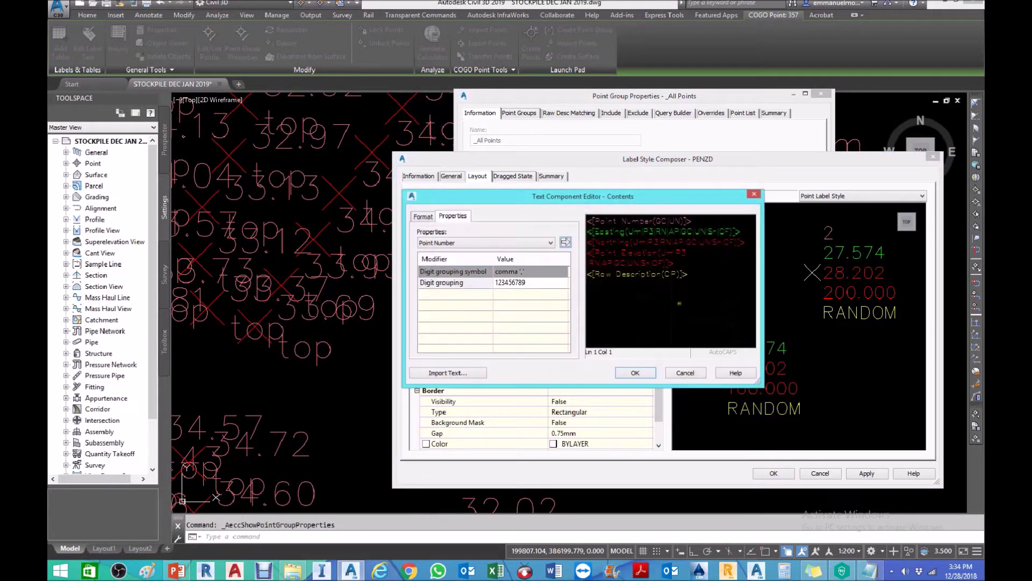
{"action": "left_click", "coordinate": [588, 231]}
{"action": "type", "text": "E"}
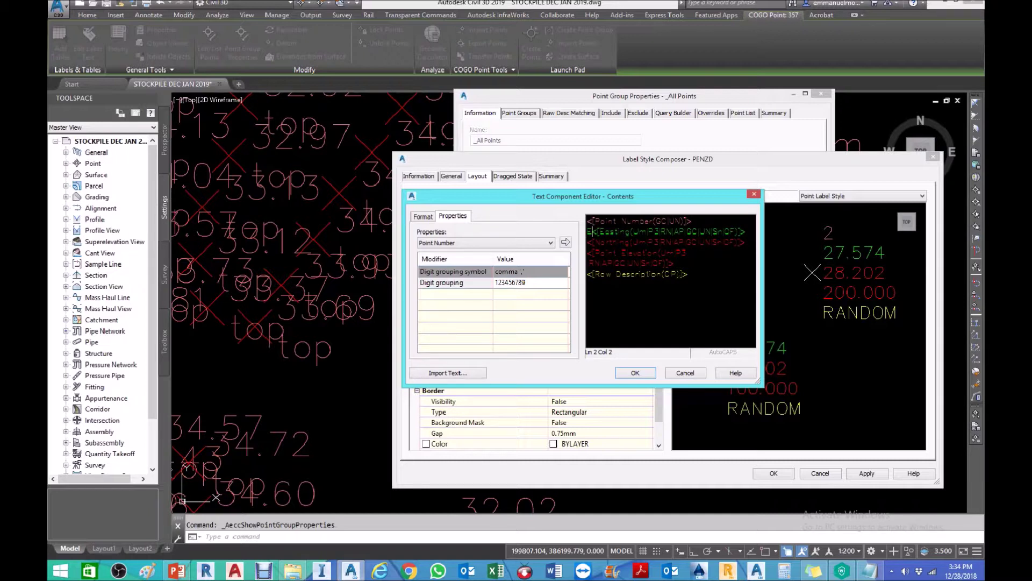
{"action": "type", "text": ":"}
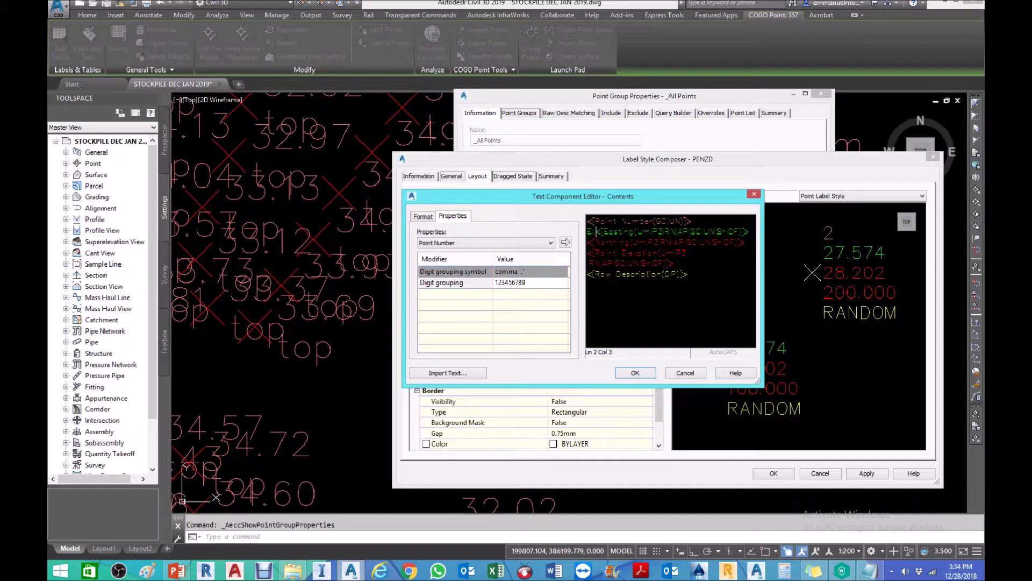
{"action": "left_click", "coordinate": [587, 242]}
{"action": "type", "text": "N:"}
{"action": "left_click", "coordinate": [588, 253]}
{"action": "type", "text": "E:"}
{"action": "left_click", "coordinate": [636, 373]}
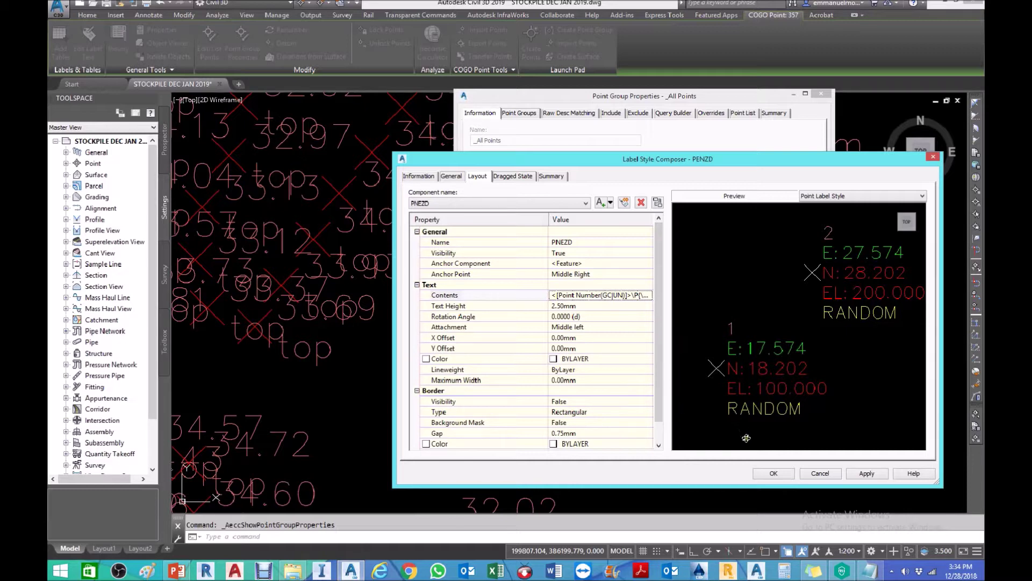
Apply the updated PENZD style to all points and set the annotation scale to 1:75
{"action": "left_click", "coordinate": [867, 473]}
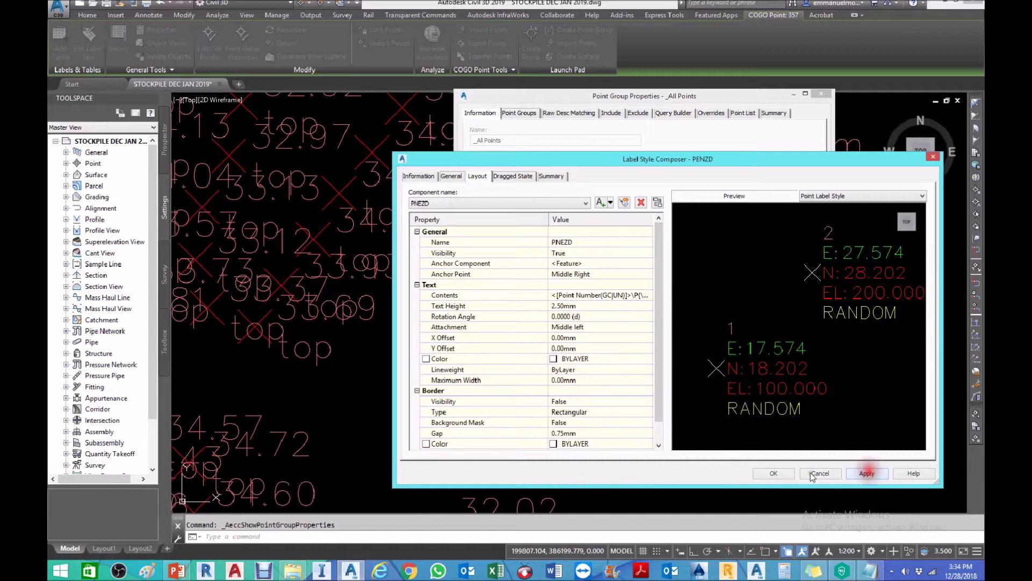
{"action": "left_click", "coordinate": [780, 472]}
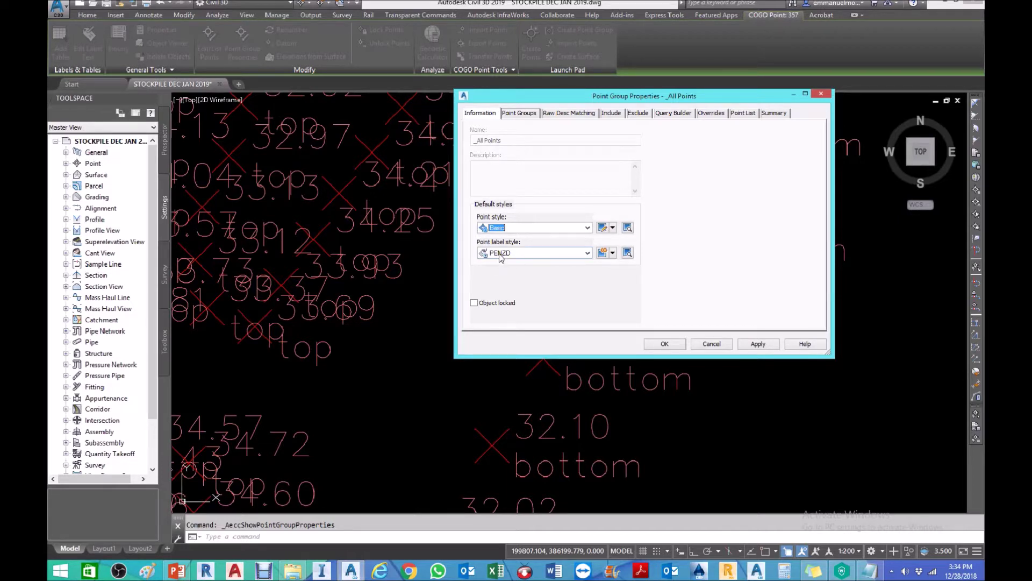
{"action": "left_click", "coordinate": [764, 342]}
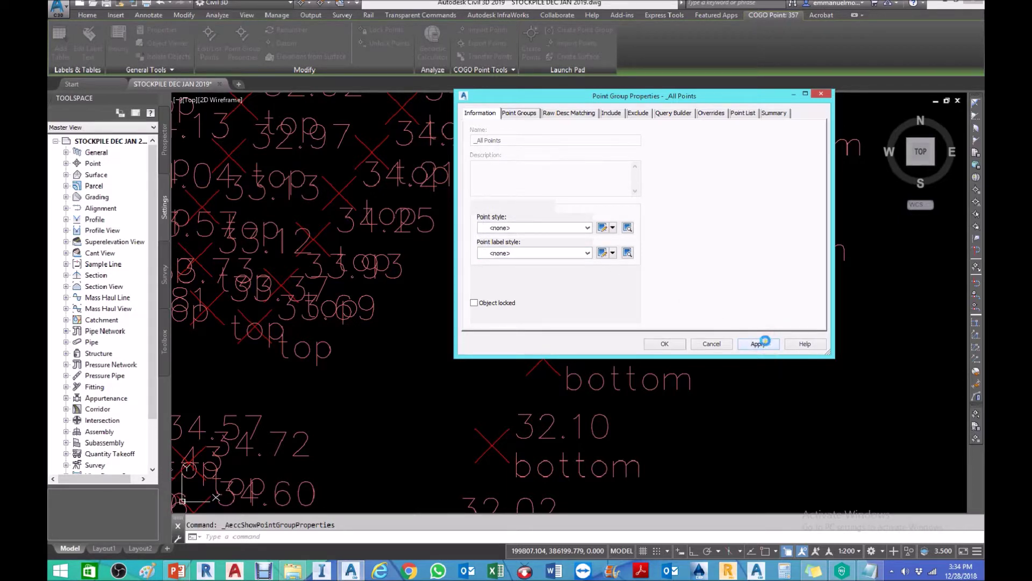
{"action": "left_click", "coordinate": [665, 344]}
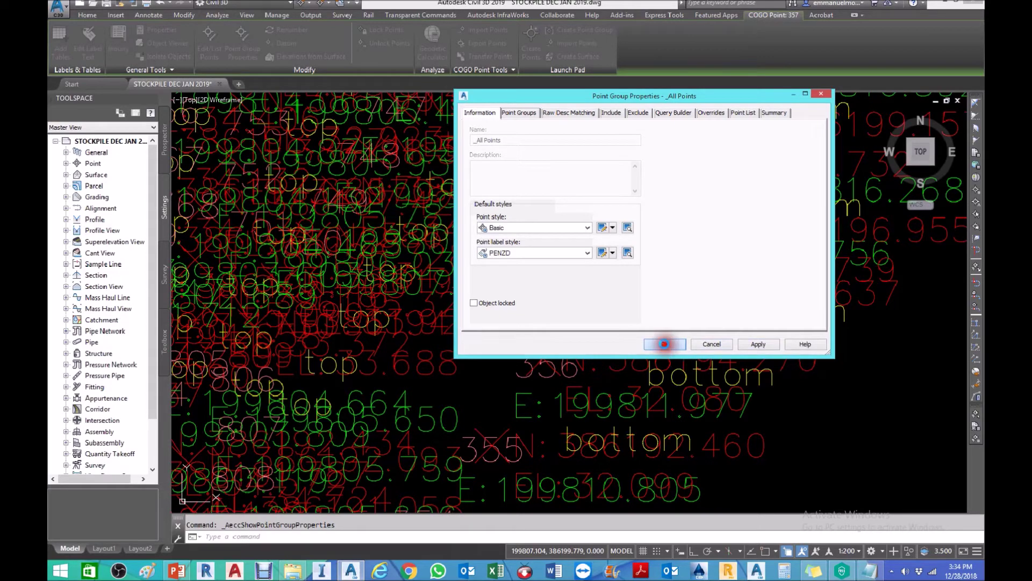
{"action": "left_click", "coordinate": [850, 551]}
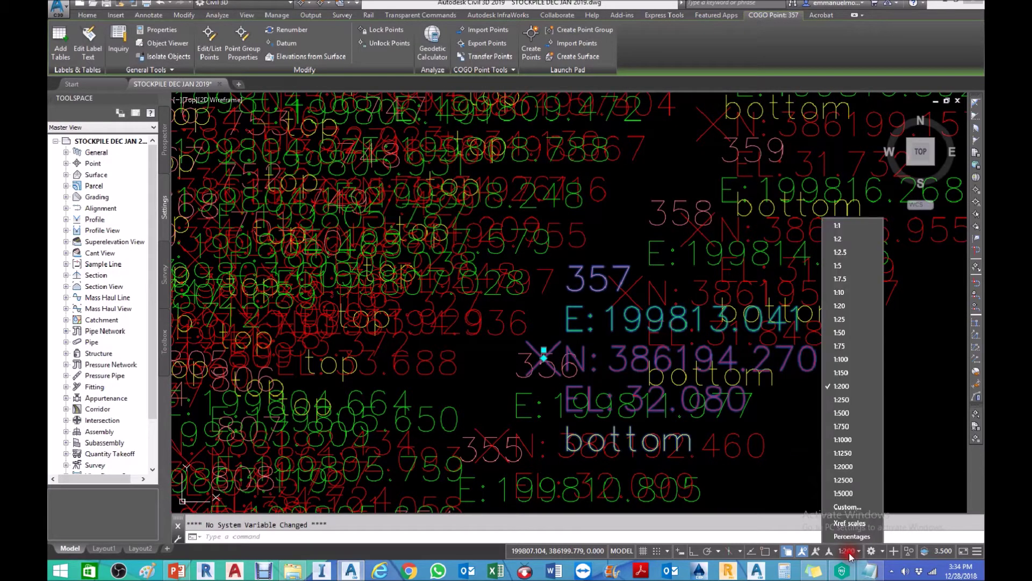
{"action": "left_click", "coordinate": [858, 347]}
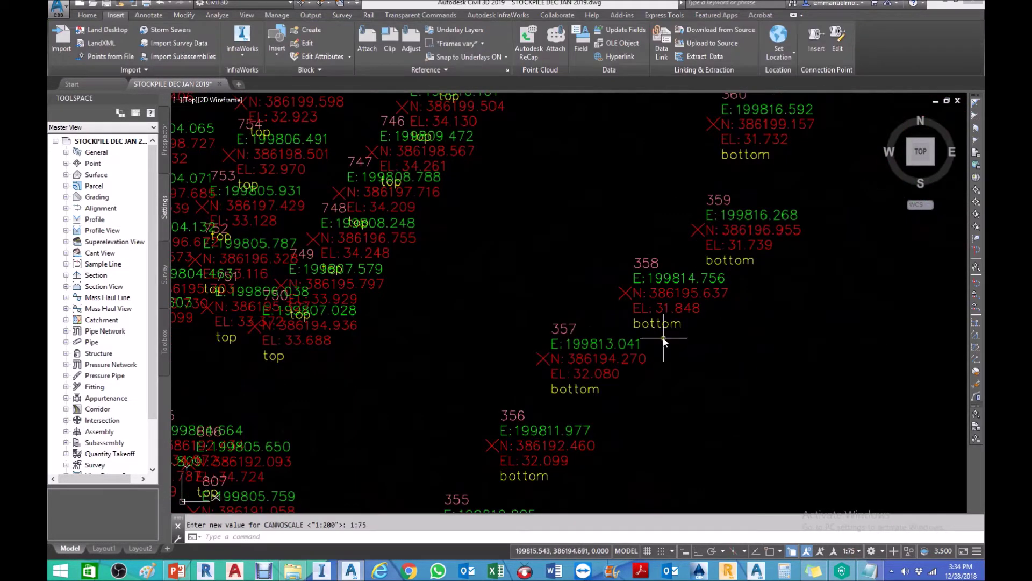
Select point 368, drag its PENZD label away from the marker, then zoom out
{"action": "scroll", "coordinate": [670, 350], "scroll_direction": "down", "scroll_amount": 5}
{"action": "scroll", "coordinate": [628, 210], "scroll_direction": "up", "scroll_amount": 5}
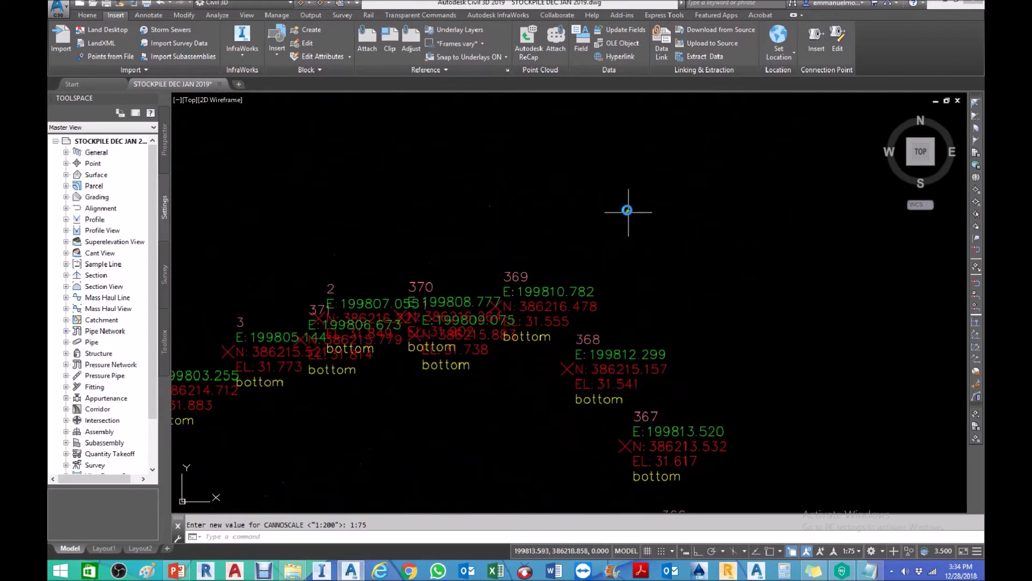
{"action": "scroll", "coordinate": [634, 330], "scroll_direction": "up", "scroll_amount": 2}
{"action": "left_click", "coordinate": [521, 388]}
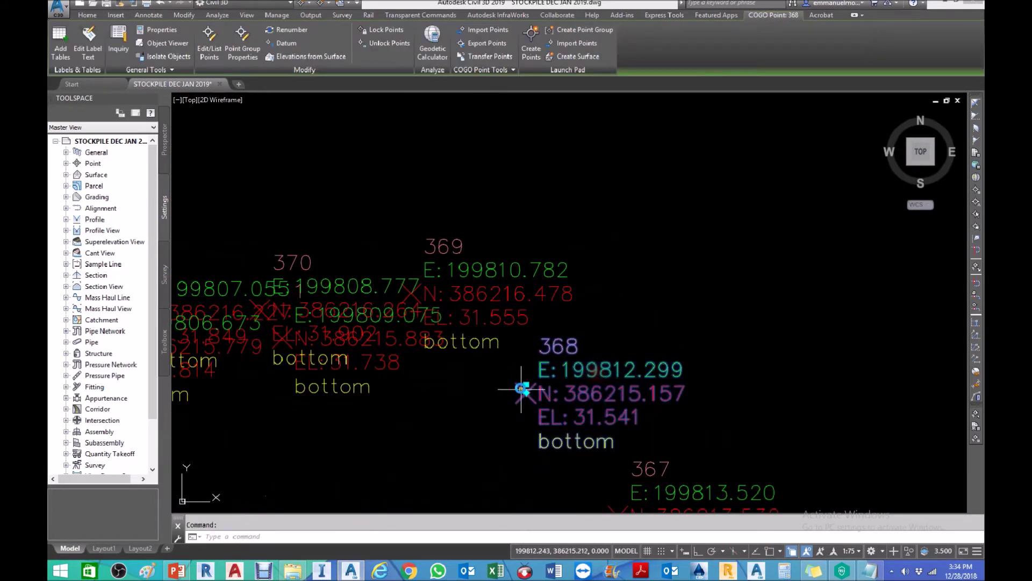
{"action": "left_click", "coordinate": [521, 388]}
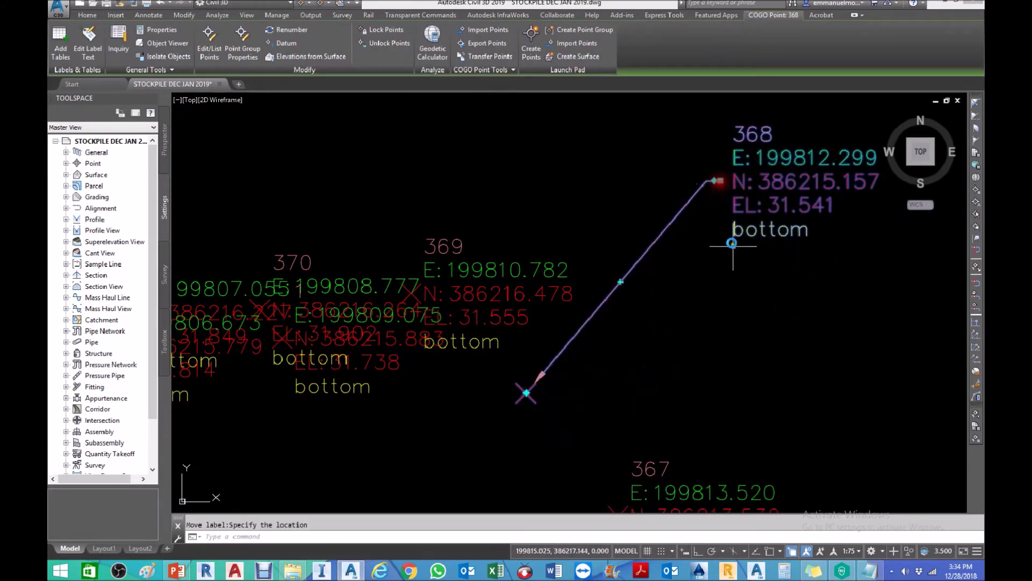
{"action": "scroll", "coordinate": [610, 285], "scroll_direction": "down", "scroll_amount": 5}
{"action": "scroll", "coordinate": [661, 299], "scroll_direction": "up", "scroll_amount": 5}
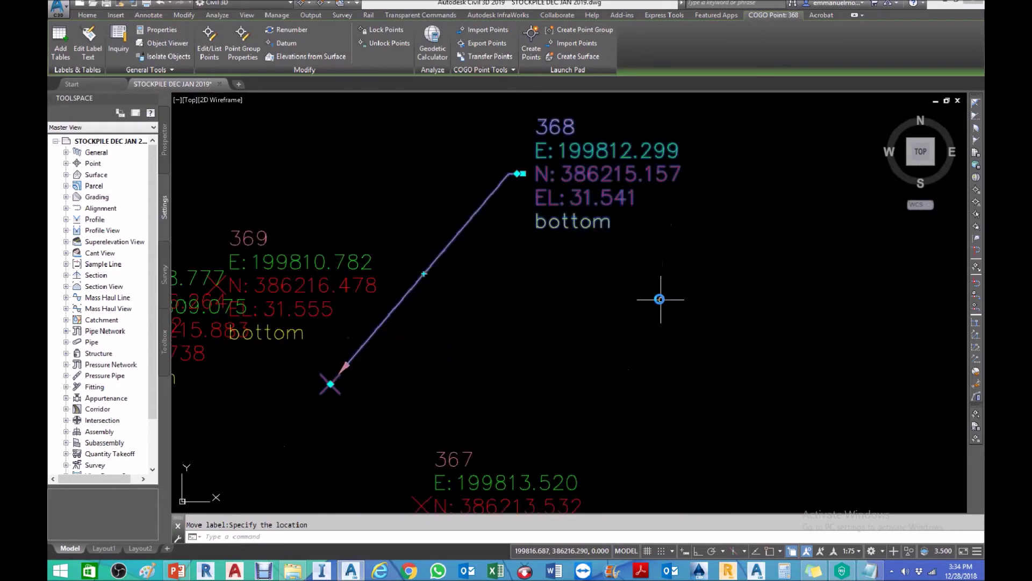
{"action": "key", "text": "Escape"}
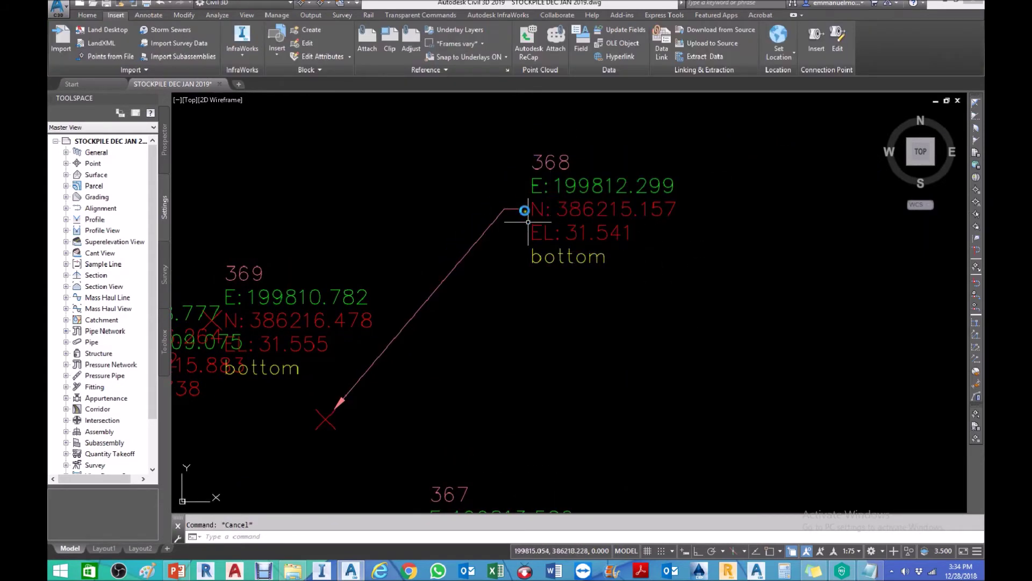
{"action": "scroll", "coordinate": [611, 273], "scroll_direction": "down", "scroll_amount": 10}
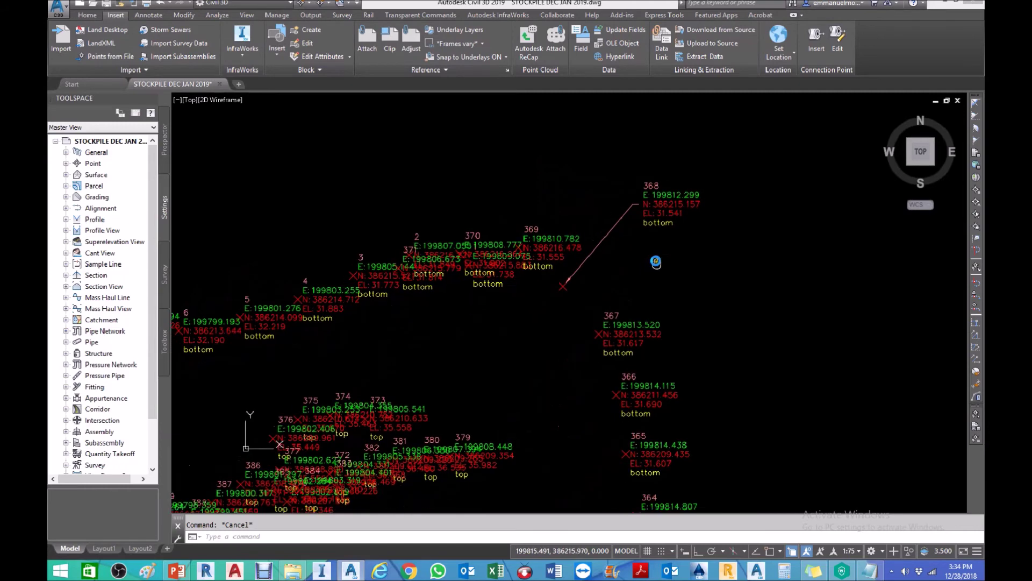
{"action": "scroll", "coordinate": [495, 304], "scroll_direction": "down", "scroll_amount": 8}
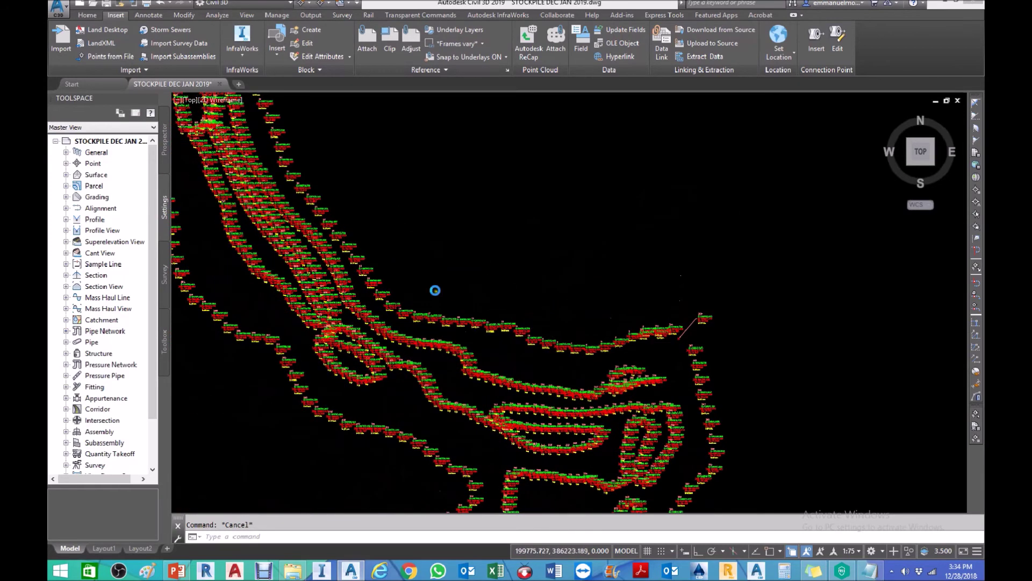
{"action": "scroll", "coordinate": [553, 243], "scroll_direction": "up", "scroll_amount": 4}
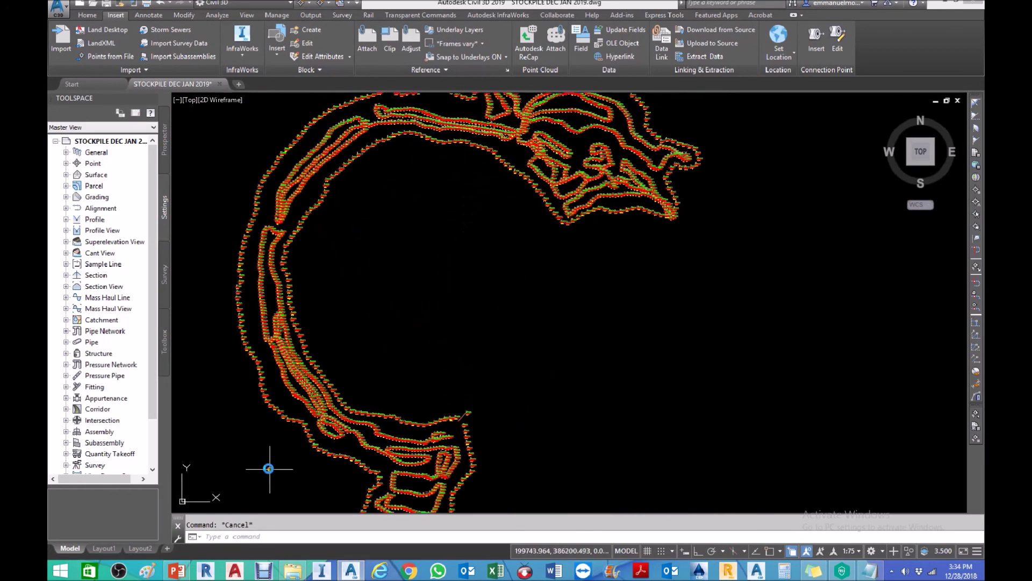